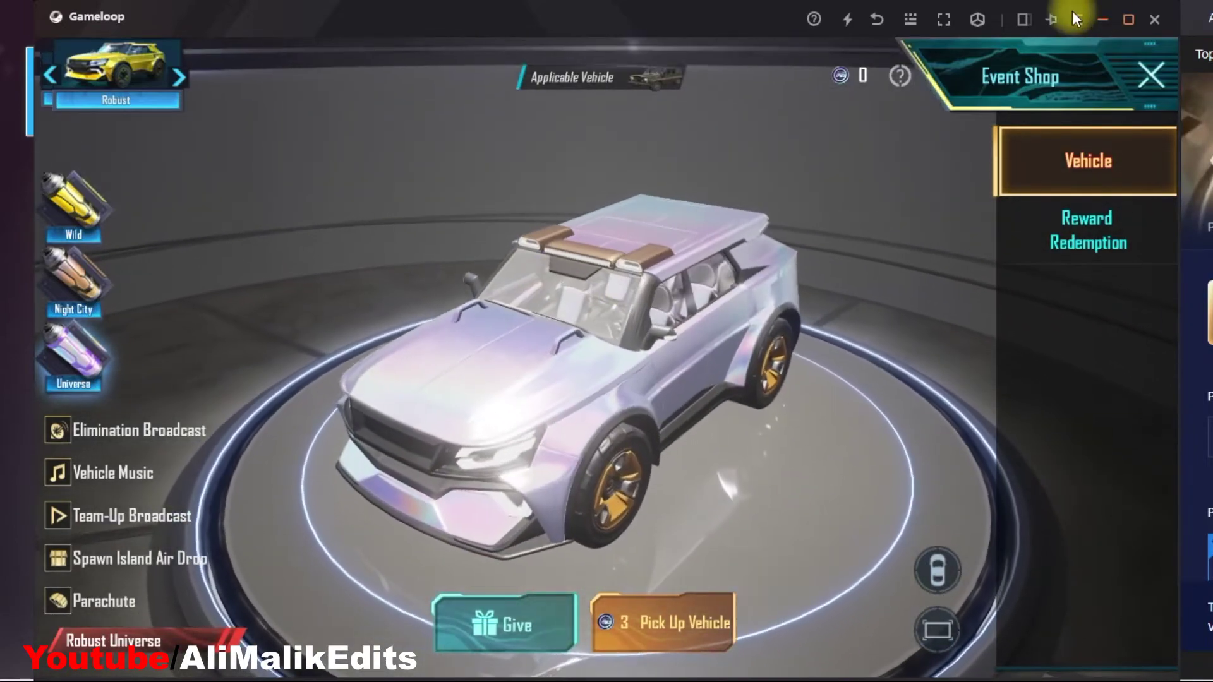
Step: Minimize the Gameloop window to reveal the car wallpaper desktop
{"action": "left_click", "coordinate": [1104, 19]}
{"action": "mouse_move", "coordinate": [637, 675]}
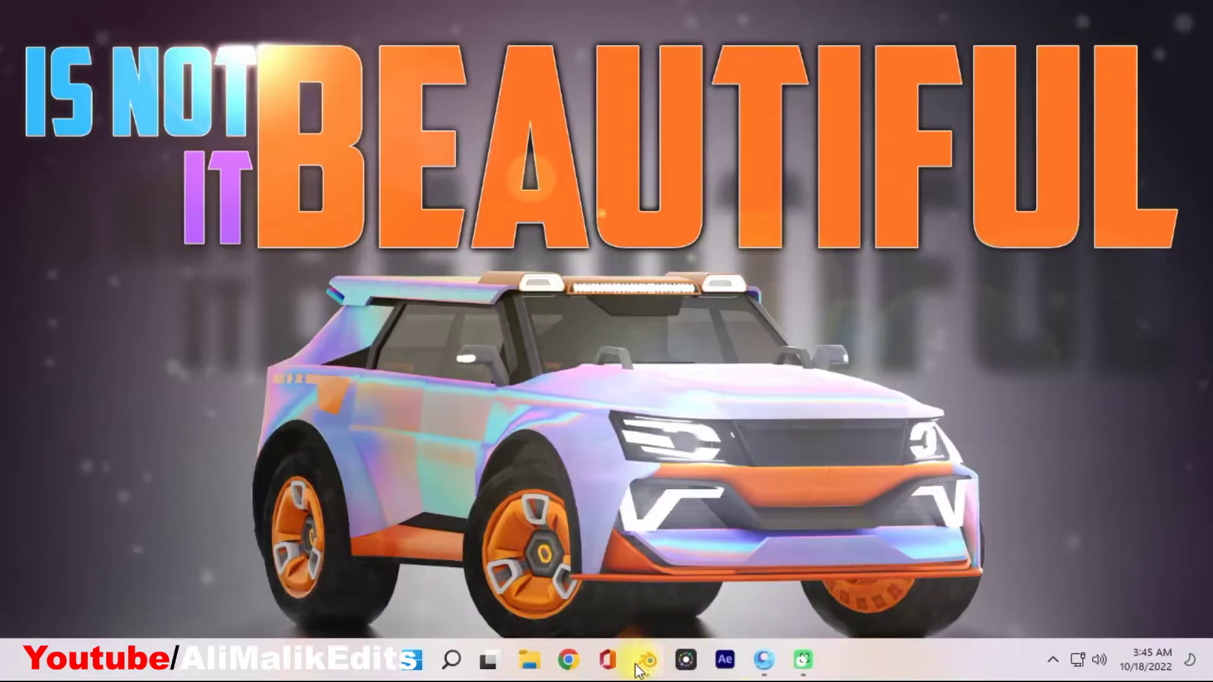
Step: Bring Blender back up, orbit around the car and character, and select the car body
{"action": "left_click", "coordinate": [647, 661]}
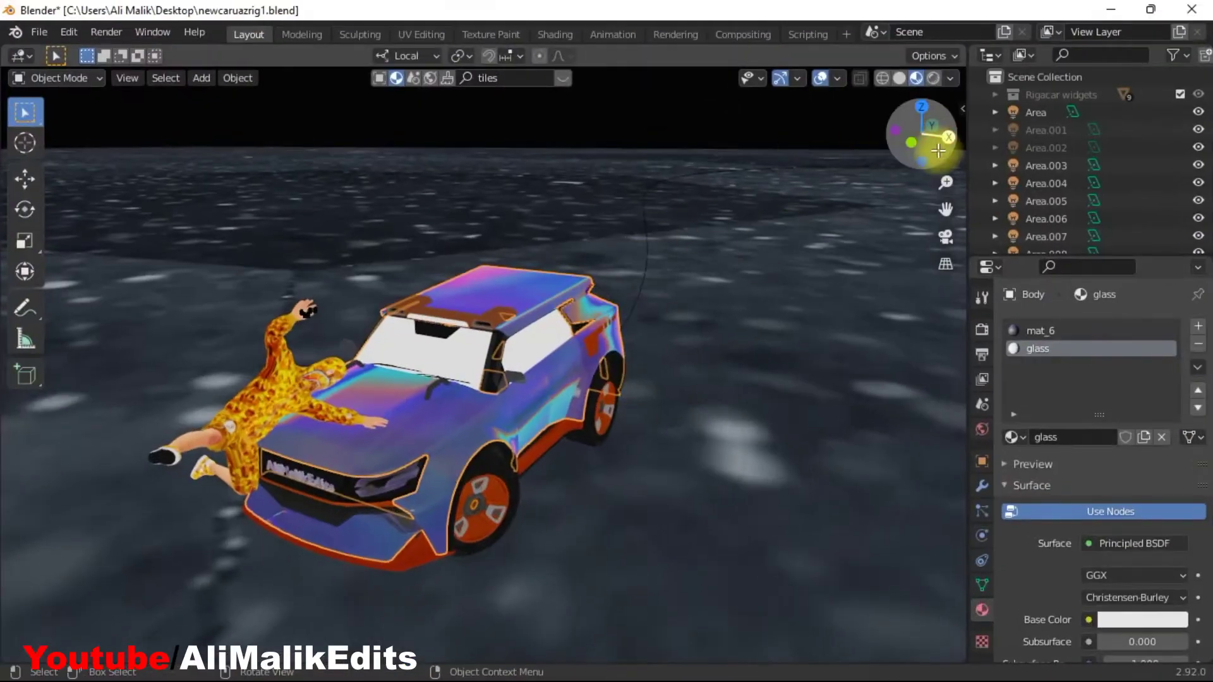
{"action": "left_click_drag", "start_coordinate": [920, 135], "coordinate": [197, 116]}
{"action": "left_click_drag", "start_coordinate": [920, 136], "coordinate": [332, 382]}
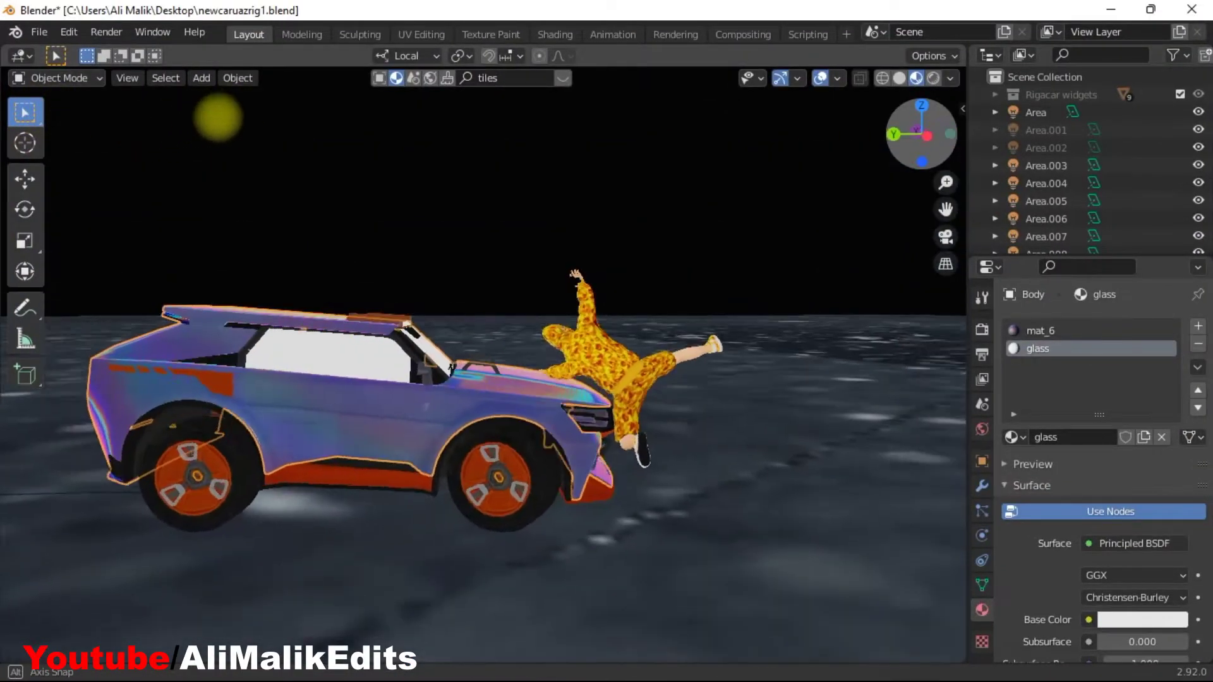
{"action": "scroll", "coordinate": [332, 382], "scroll_direction": "up", "scroll_amount": 4}
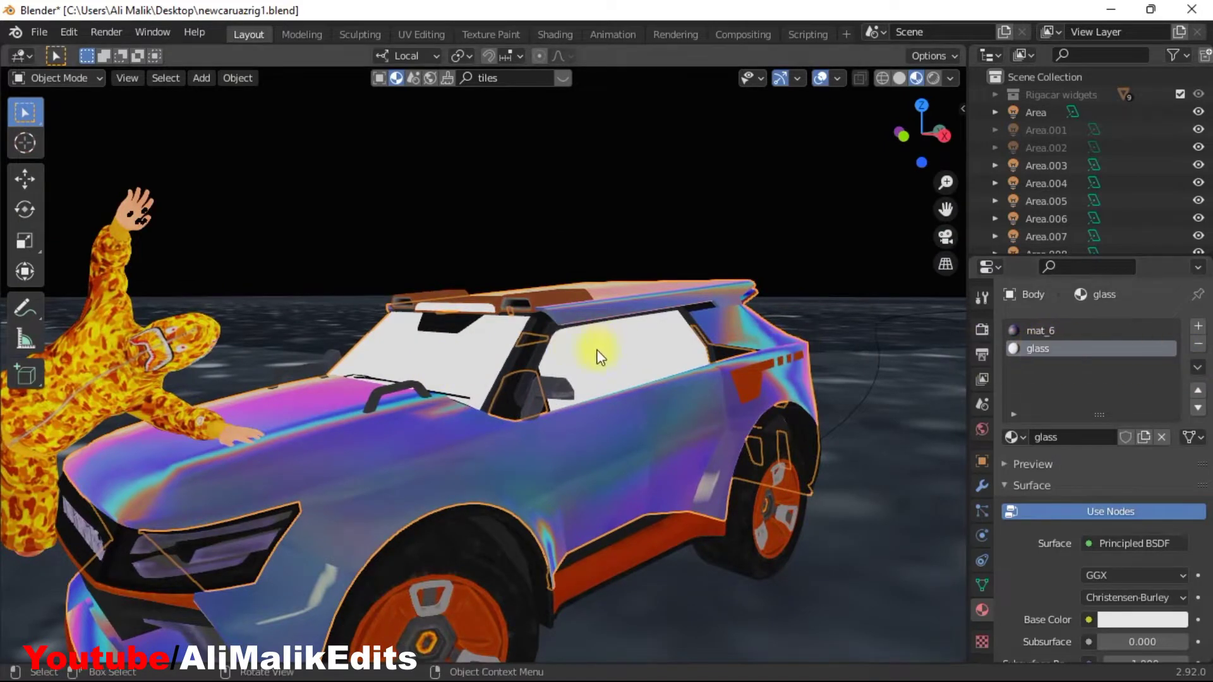
{"action": "left_click", "coordinate": [565, 351]}
{"action": "left_click", "coordinate": [637, 367]}
Step: Set the viewport shading render pass to Combined and hide the character lying on the car
{"action": "left_click", "coordinate": [951, 80]}
{"action": "left_click", "coordinate": [886, 379]}
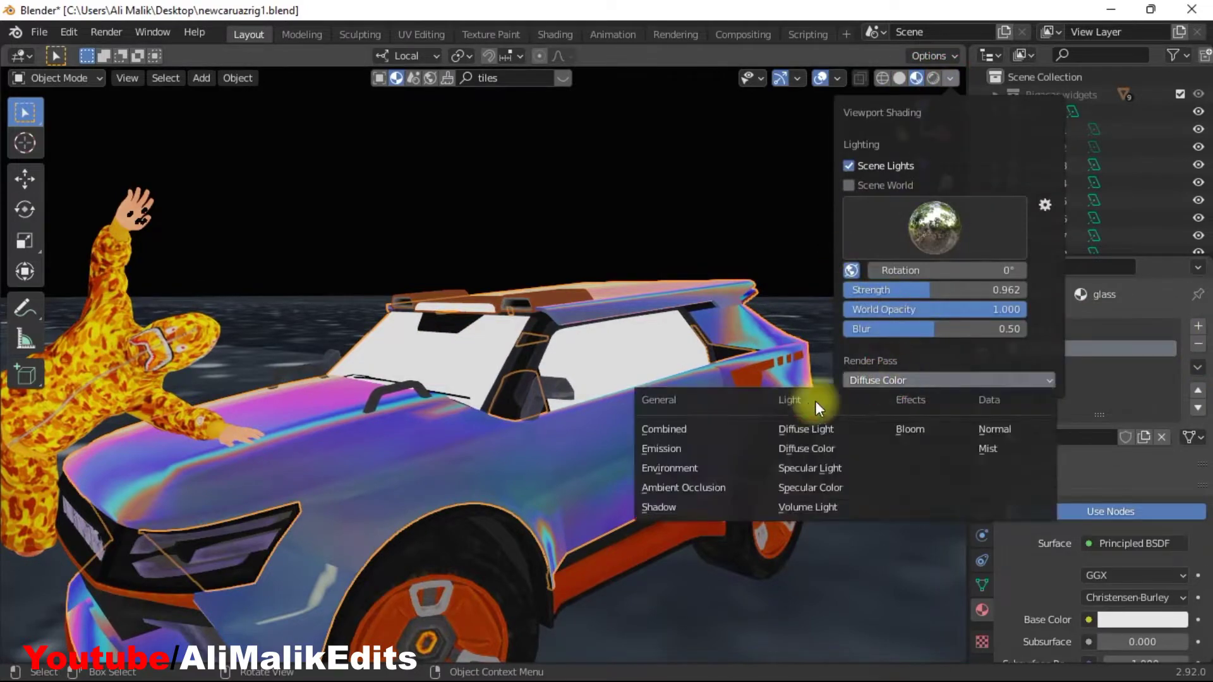
{"action": "left_click", "coordinate": [670, 426]}
{"action": "left_click_drag", "start_coordinate": [927, 137], "coordinate": [948, 176]}
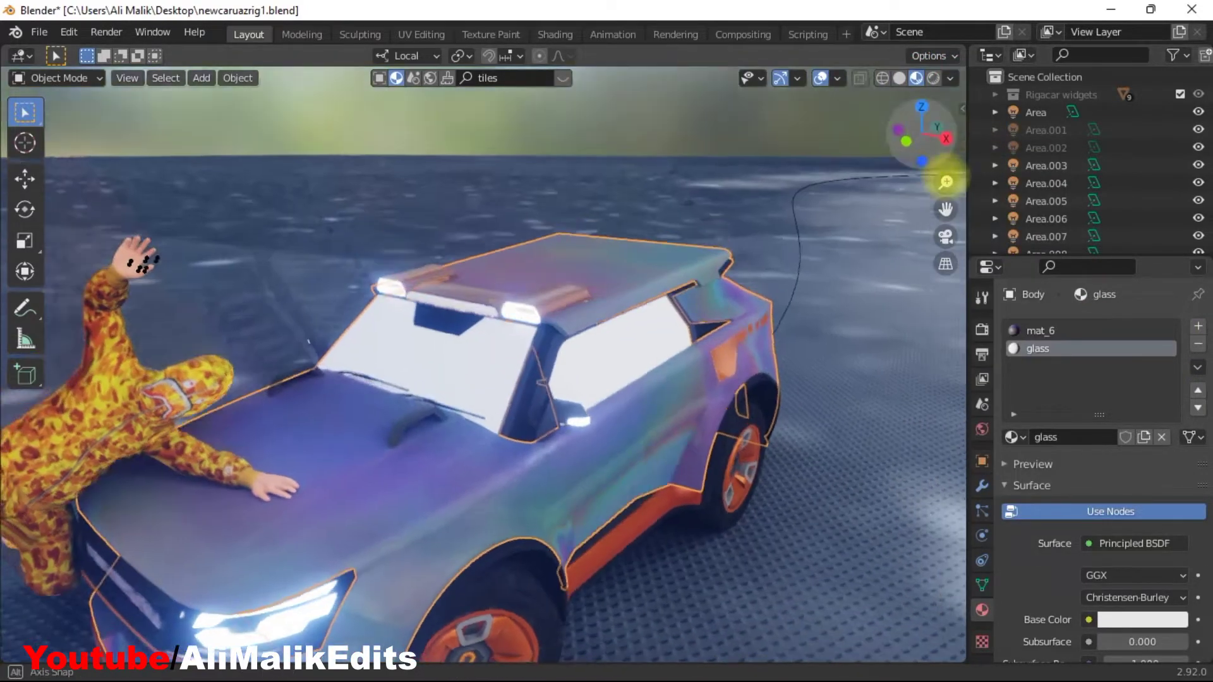
{"action": "scroll", "coordinate": [581, 353], "scroll_direction": "down", "scroll_amount": 3}
{"action": "scroll", "coordinate": [565, 359], "scroll_direction": "up", "scroll_amount": 3}
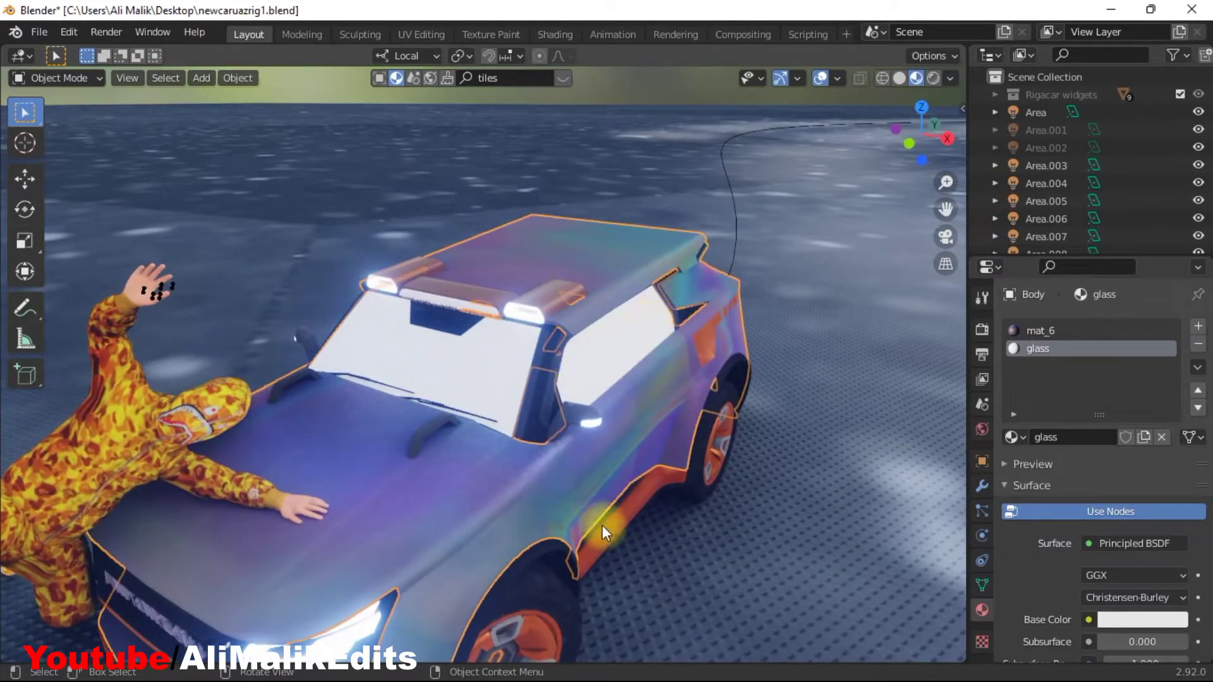
{"action": "scroll", "coordinate": [400, 447], "scroll_direction": "down", "scroll_amount": 4}
{"action": "scroll", "coordinate": [265, 412], "scroll_direction": "down", "scroll_amount": 1}
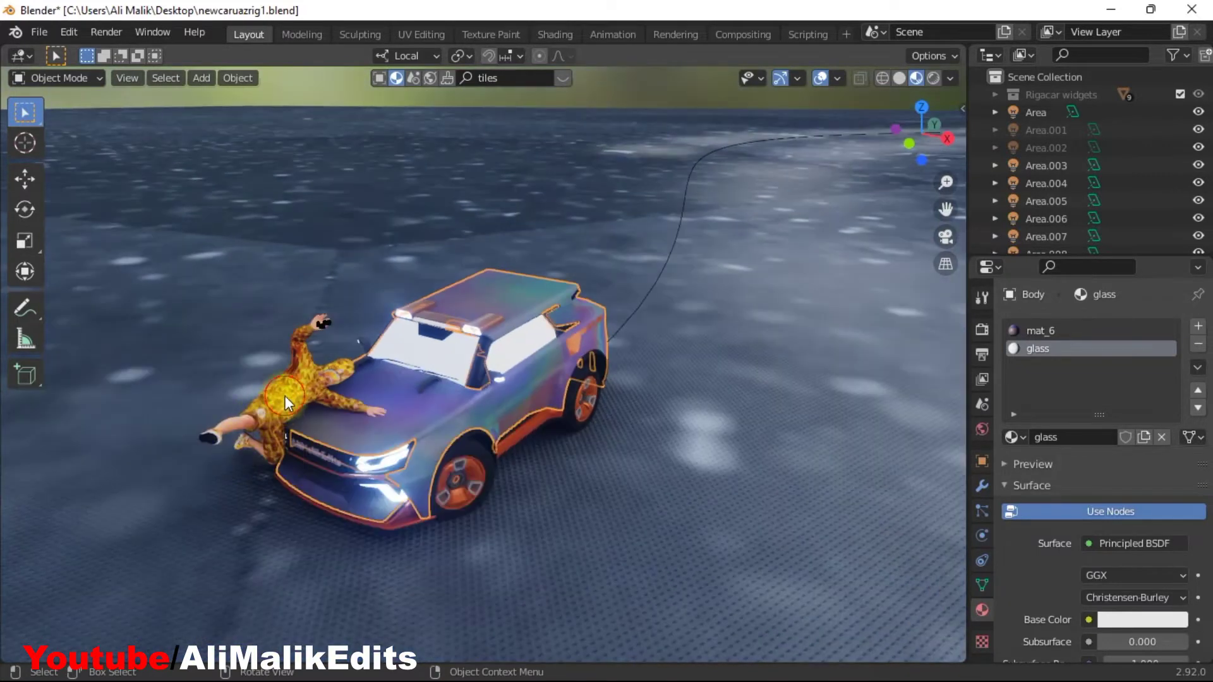
{"action": "left_click", "coordinate": [285, 396]}
{"action": "key", "text": "h"}
{"action": "scroll", "coordinate": [472, 421], "scroll_direction": "up", "scroll_amount": 1}
Step: Isolate the car body in local view, widen the 3D view, and split it side by side
{"action": "left_click", "coordinate": [471, 422]}
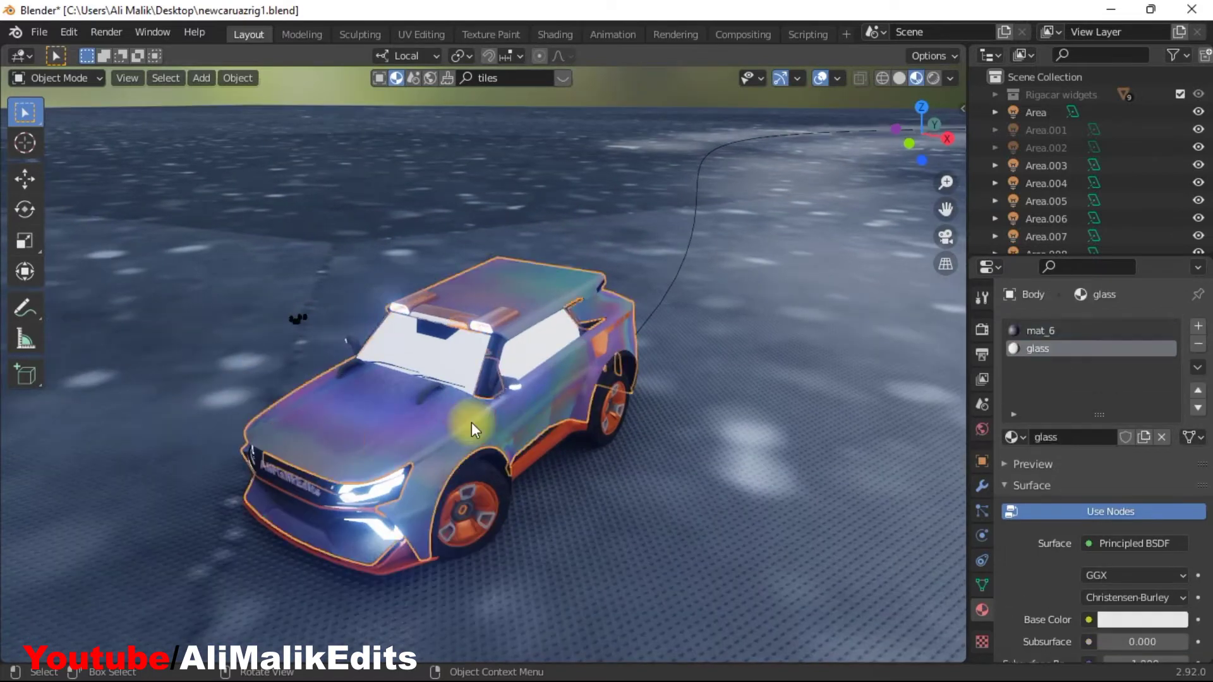
{"action": "key", "text": "KP_Divide"}
{"action": "scroll", "coordinate": [384, 421], "scroll_direction": "up", "scroll_amount": 2}
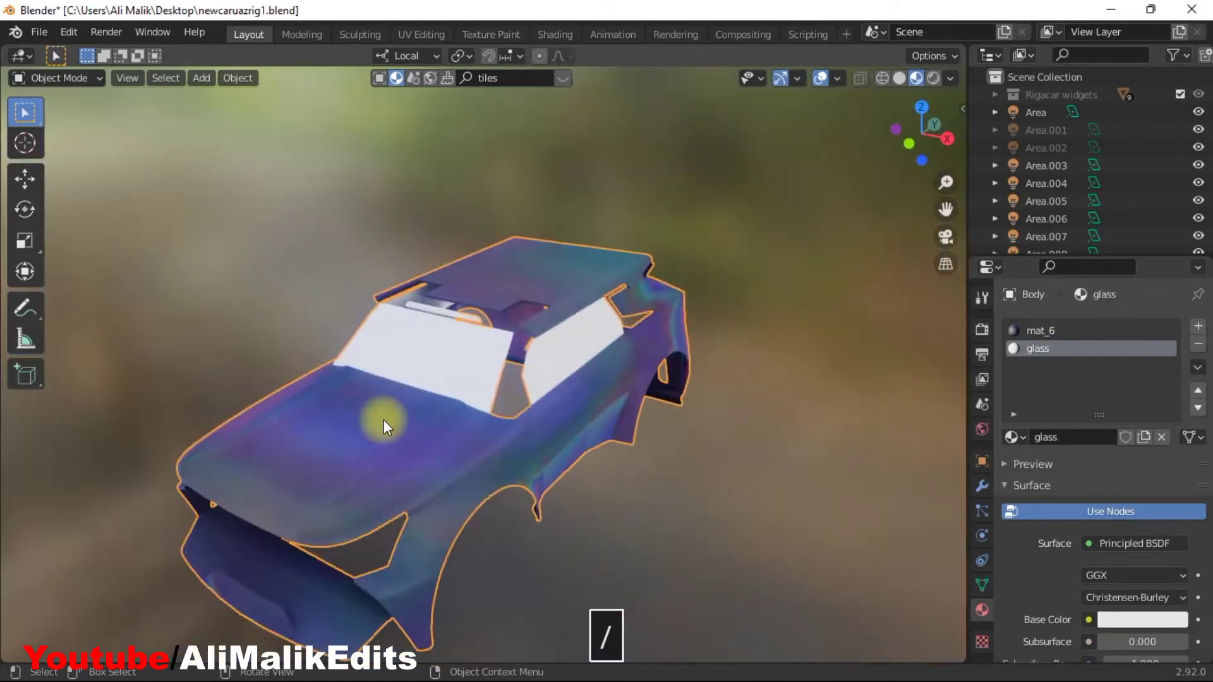
{"action": "mouse_move", "coordinate": [933, 123]}
{"action": "left_mouse_down"}
{"action": "mouse_move", "coordinate": [756, 163]}
{"action": "mouse_move", "coordinate": [840, 113]}
{"action": "left_mouse_up"}
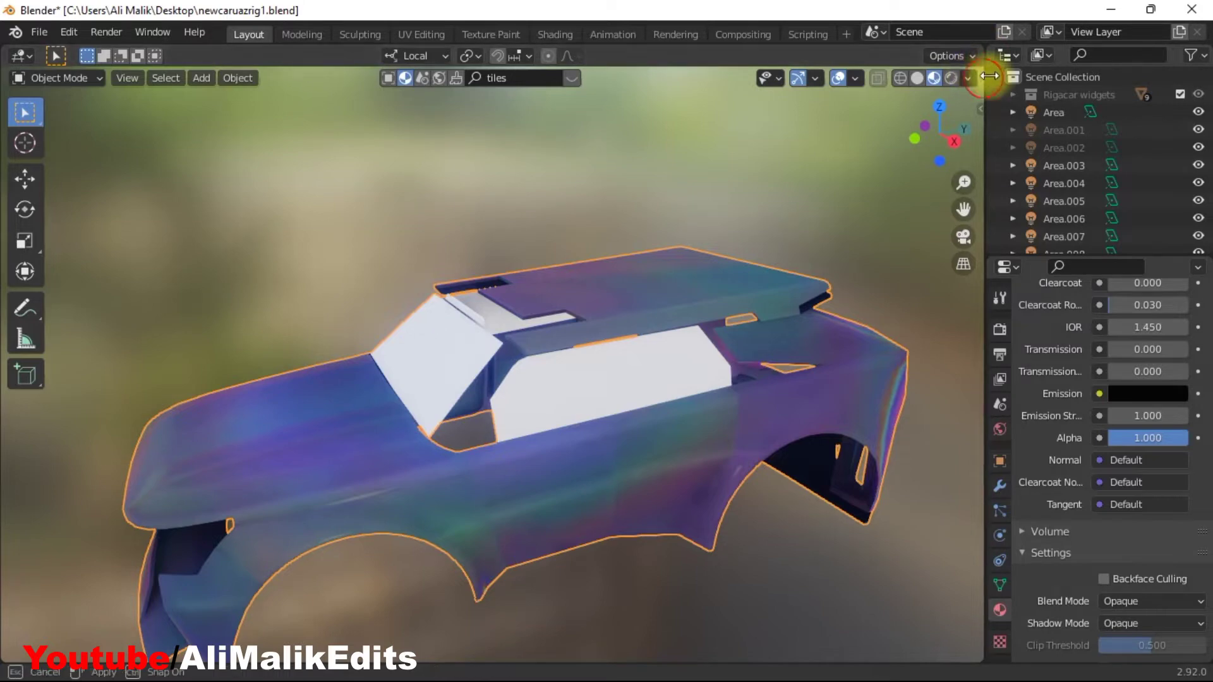
{"action": "mouse_move", "coordinate": [982, 76]}
{"action": "left_mouse_down"}
{"action": "mouse_move", "coordinate": [1208, 71]}
{"action": "mouse_move", "coordinate": [1154, 59]}
{"action": "left_mouse_up"}
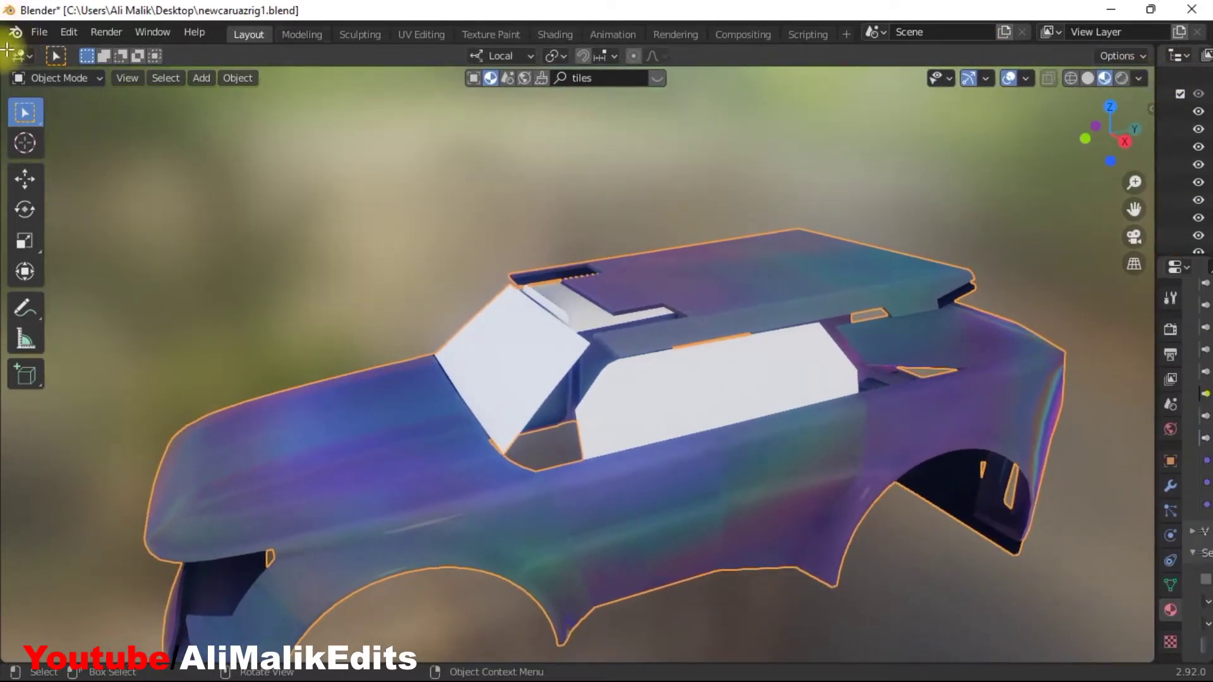
{"action": "left_click_drag", "start_coordinate": [108, 58], "coordinate": [349, 76]}
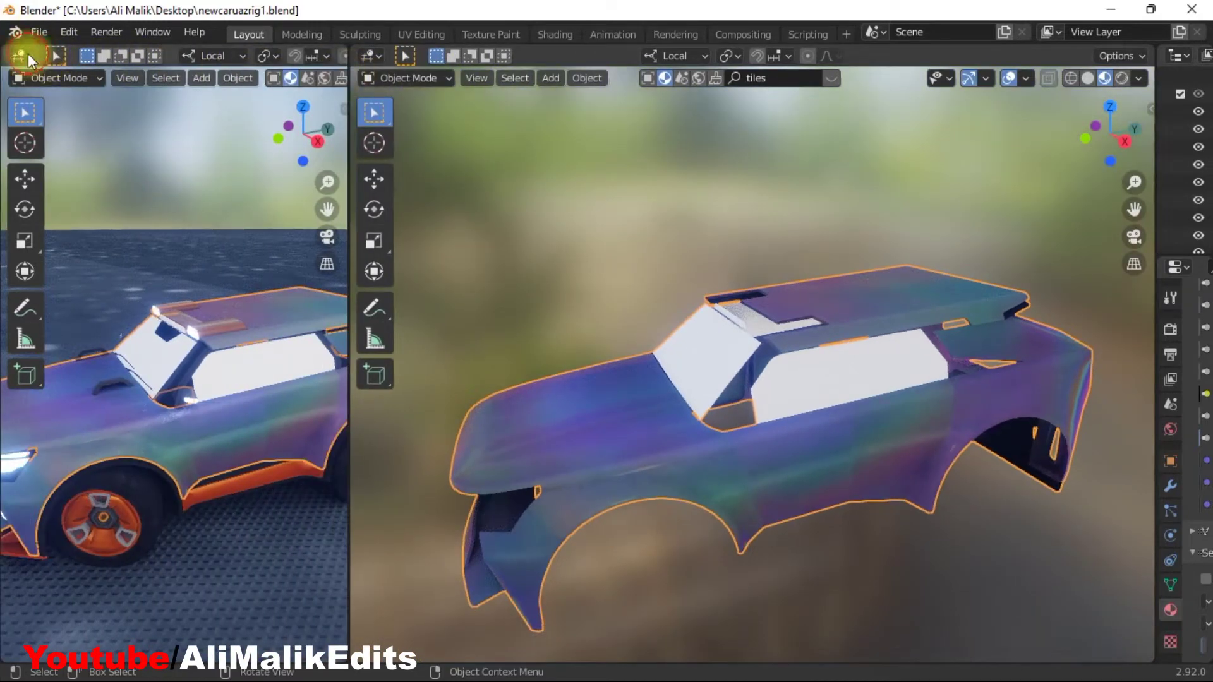
Step: Switch the left area to the Shader Editor and frame the glass material's nodes
{"action": "left_click", "coordinate": [23, 55]}
{"action": "left_click", "coordinate": [68, 225]}
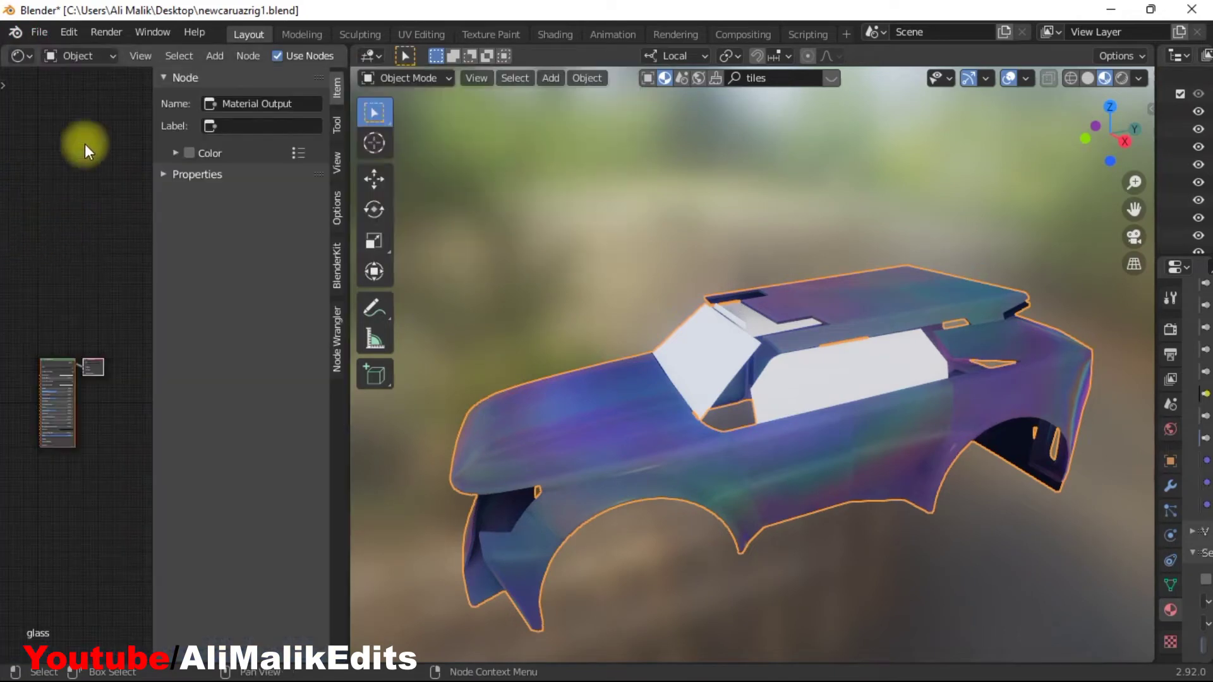
{"action": "left_click_drag", "start_coordinate": [153, 201], "coordinate": [338, 304]}
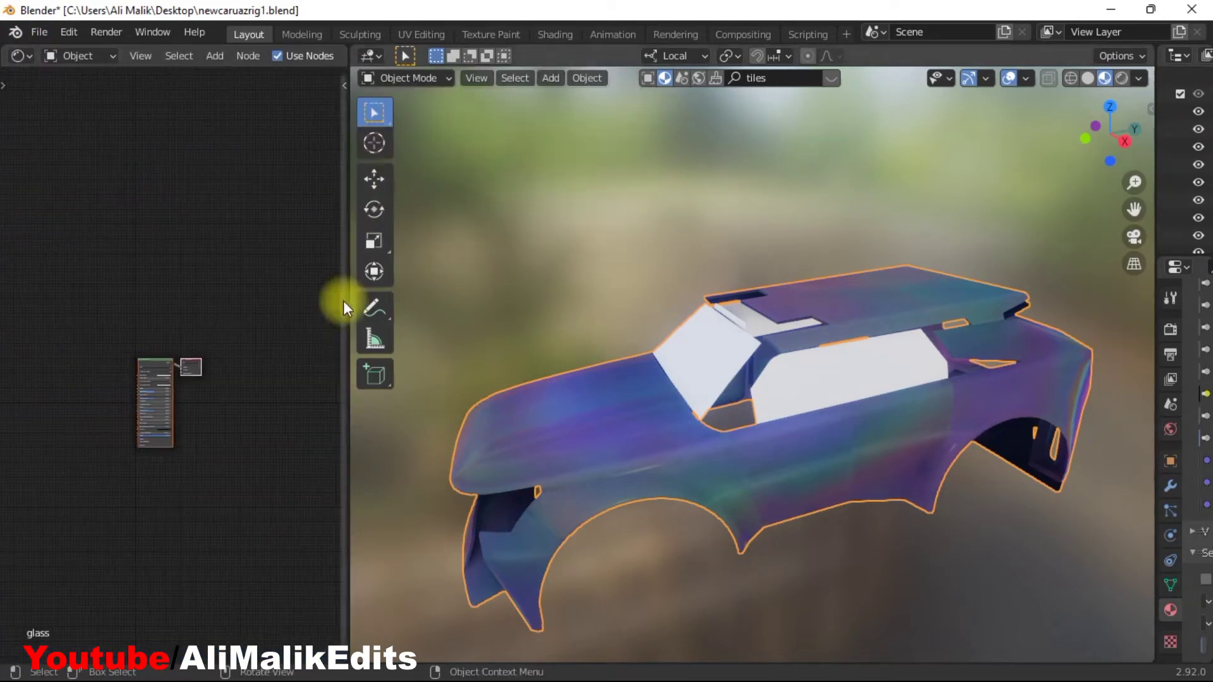
{"action": "scroll", "coordinate": [123, 569], "scroll_direction": "up", "scroll_amount": 4}
{"action": "scroll", "coordinate": [125, 570], "scroll_direction": "up", "scroll_amount": 1}
{"action": "scroll", "coordinate": [126, 565], "scroll_direction": "up", "scroll_amount": 2}
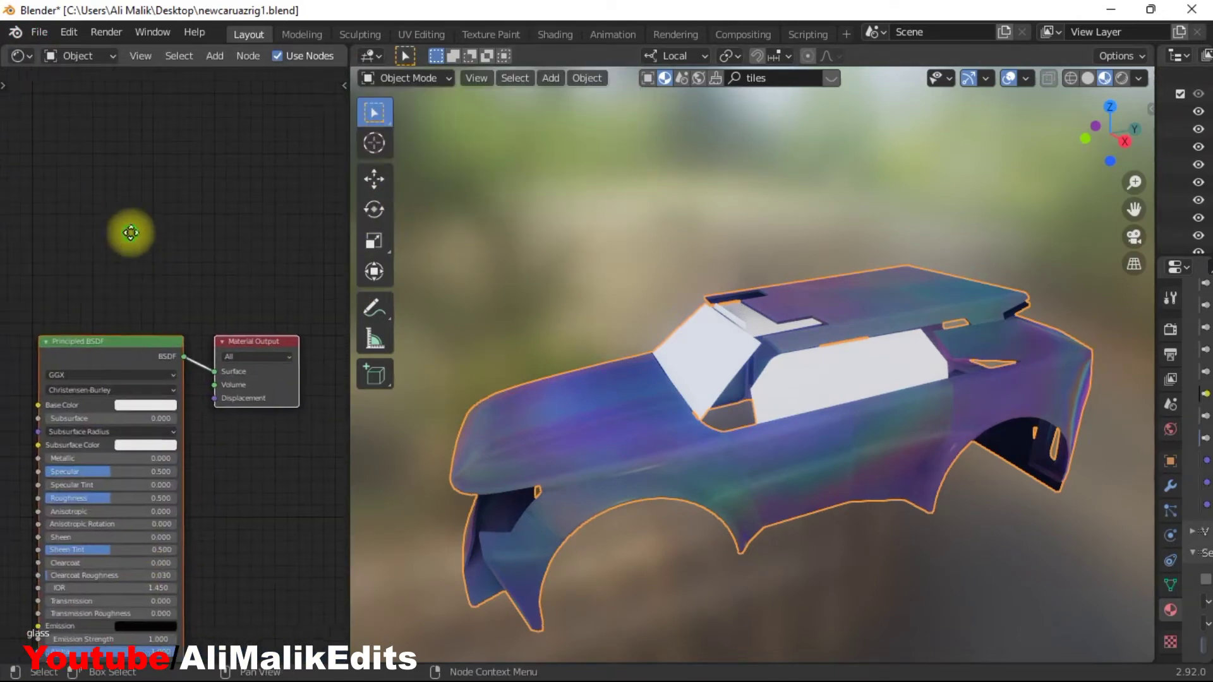
{"action": "middle_click_drag", "start_coordinate": [105, 206], "coordinate": [137, 172]}
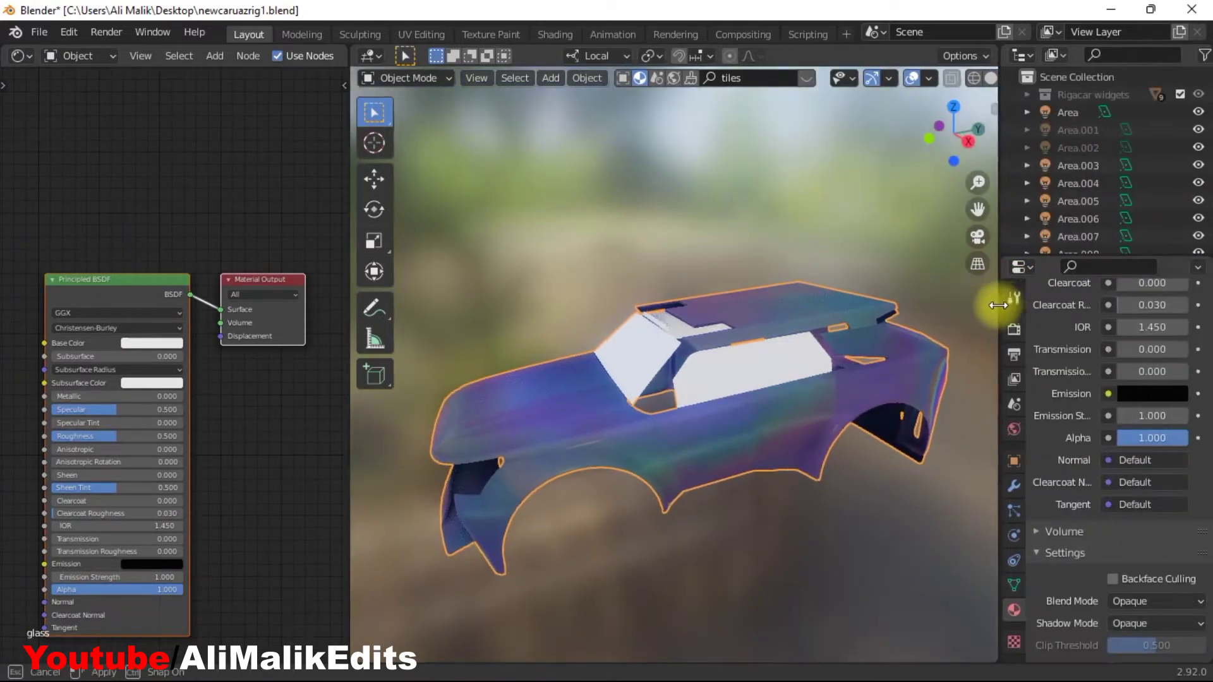
{"action": "left_click_drag", "start_coordinate": [1158, 289], "coordinate": [953, 313]}
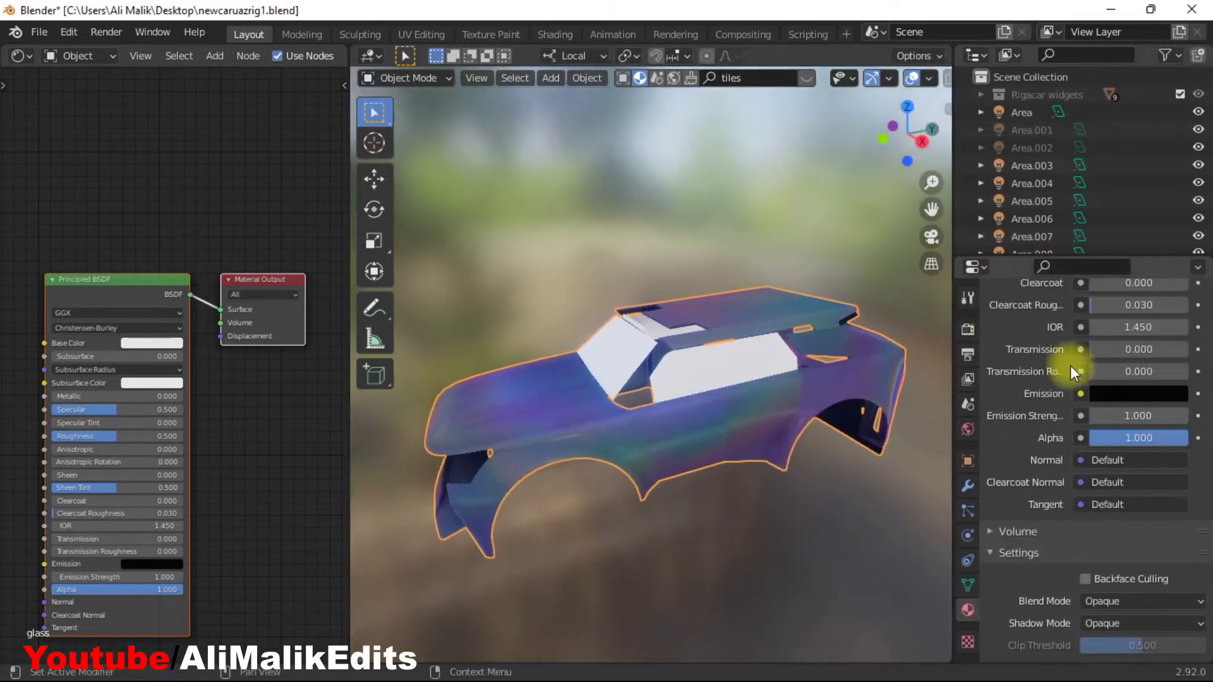
{"action": "scroll", "coordinate": [1073, 365], "scroll_direction": "up", "scroll_amount": 3}
{"action": "scroll", "coordinate": [1074, 361], "scroll_direction": "up", "scroll_amount": 5}
{"action": "scroll", "coordinate": [1076, 359], "scroll_direction": "up", "scroll_amount": 1}
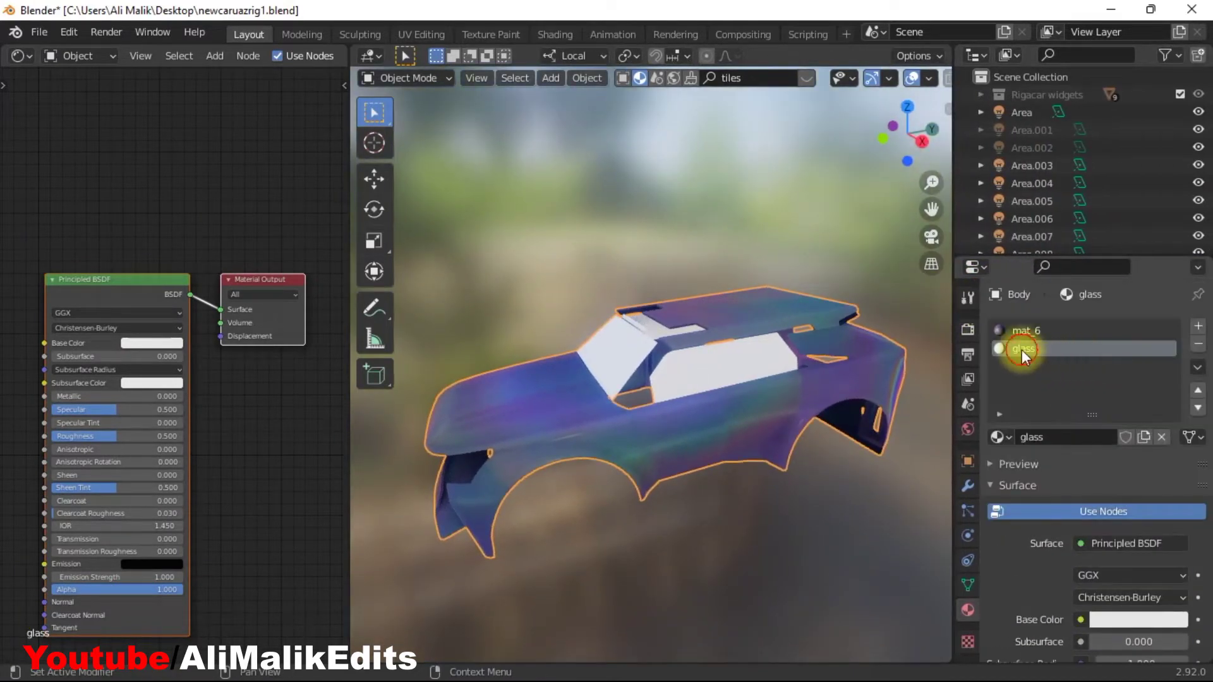
{"action": "left_click_drag", "start_coordinate": [952, 303], "coordinate": [1168, 290]}
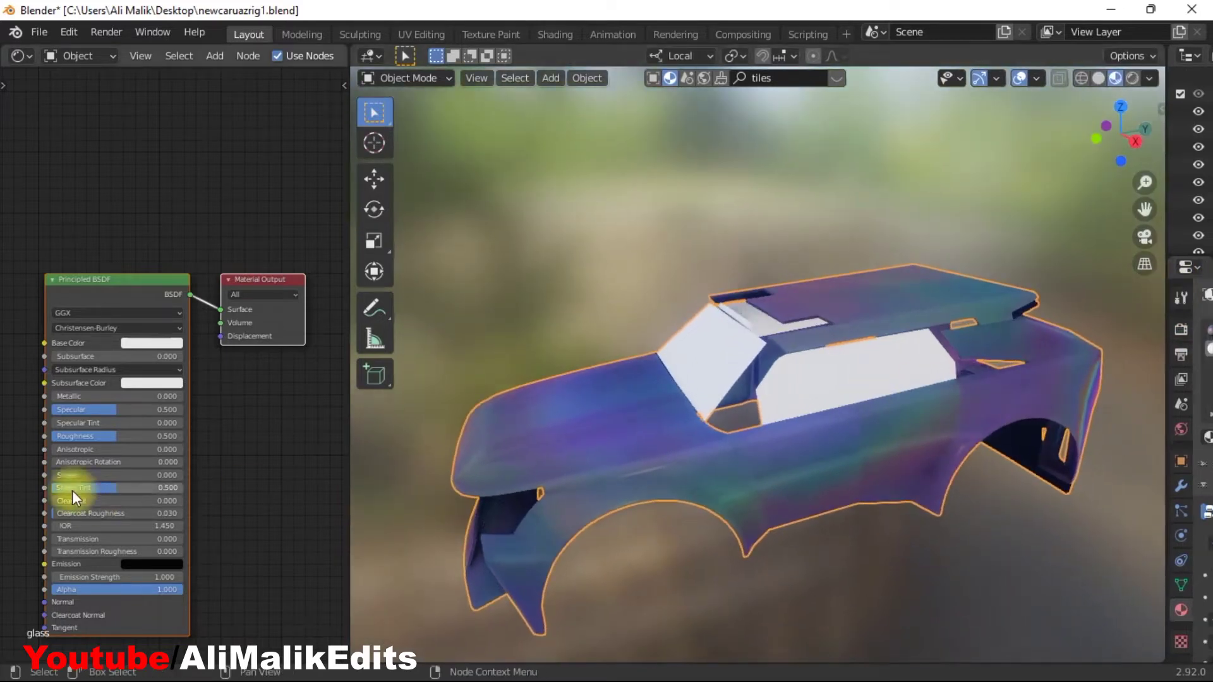
{"action": "scroll", "coordinate": [287, 534], "scroll_direction": "up", "scroll_amount": 2}
{"action": "scroll", "coordinate": [295, 544], "scroll_direction": "up", "scroll_amount": 2}
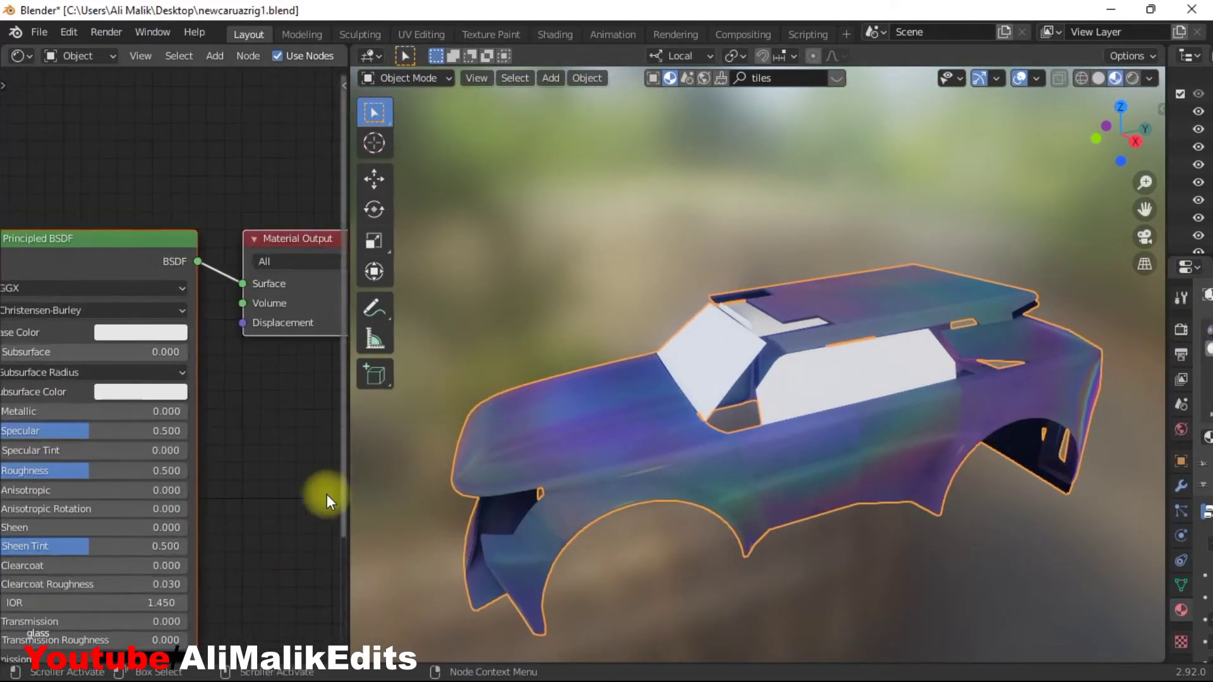
{"action": "scroll", "coordinate": [259, 471], "scroll_direction": "down", "scroll_amount": 1}
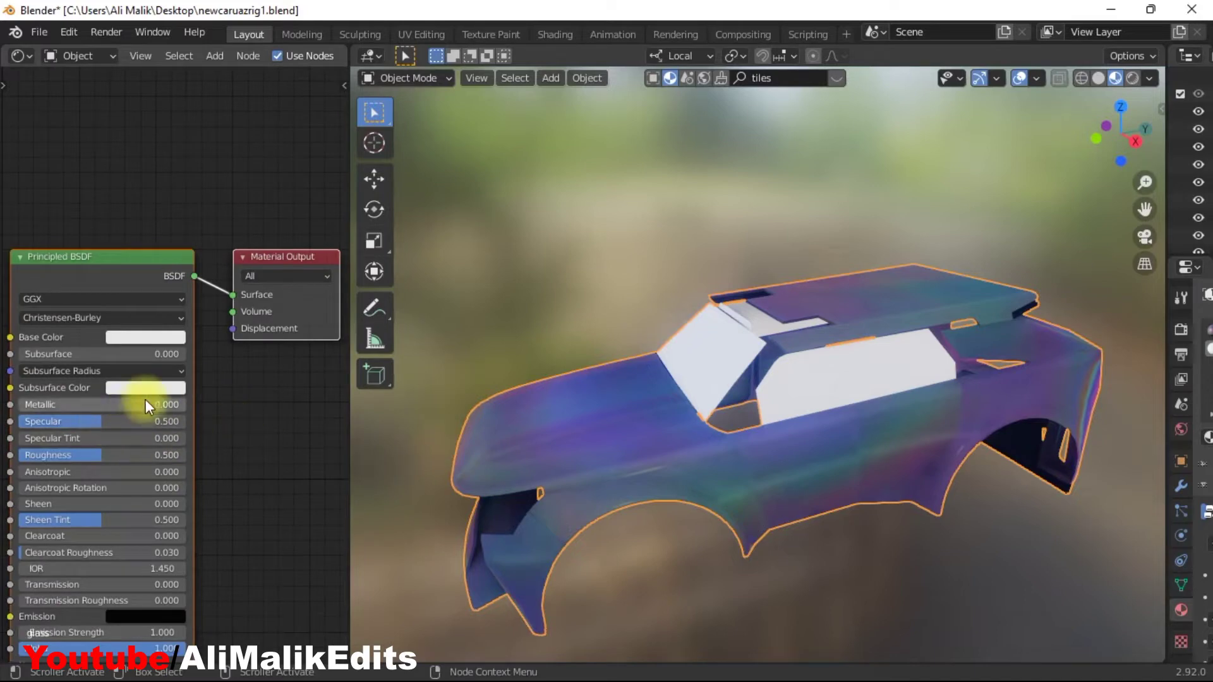
Step: Set Principled BSDF Transmission to 1.0 and orbit to inspect the car windows
{"action": "middle_click_drag", "start_coordinate": [251, 476], "coordinate": [285, 359]}
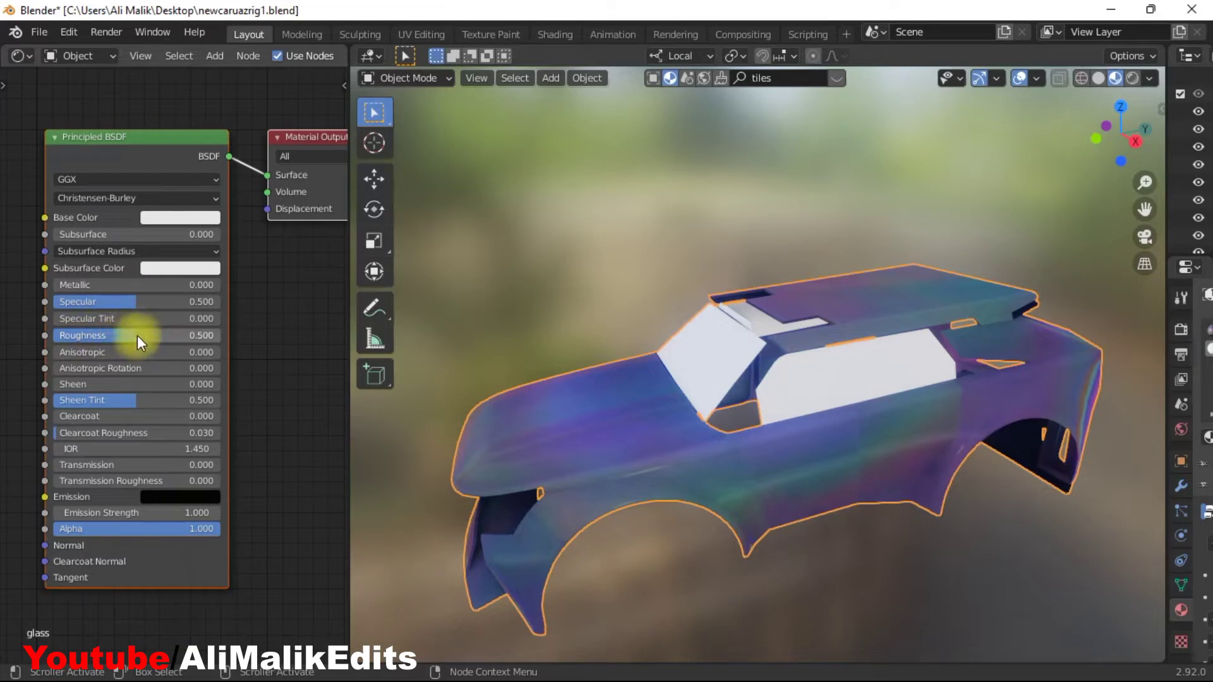
{"action": "left_click", "coordinate": [57, 465]}
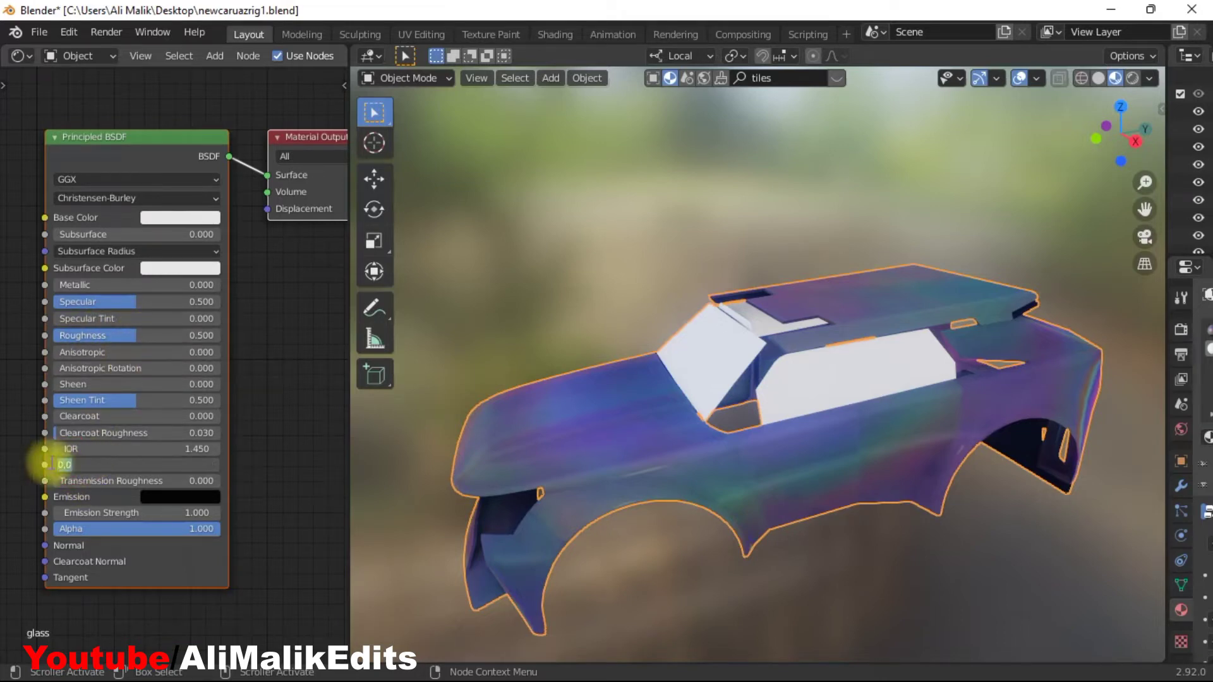
{"action": "left_click_drag", "start_coordinate": [48, 471], "coordinate": [168, 462]}
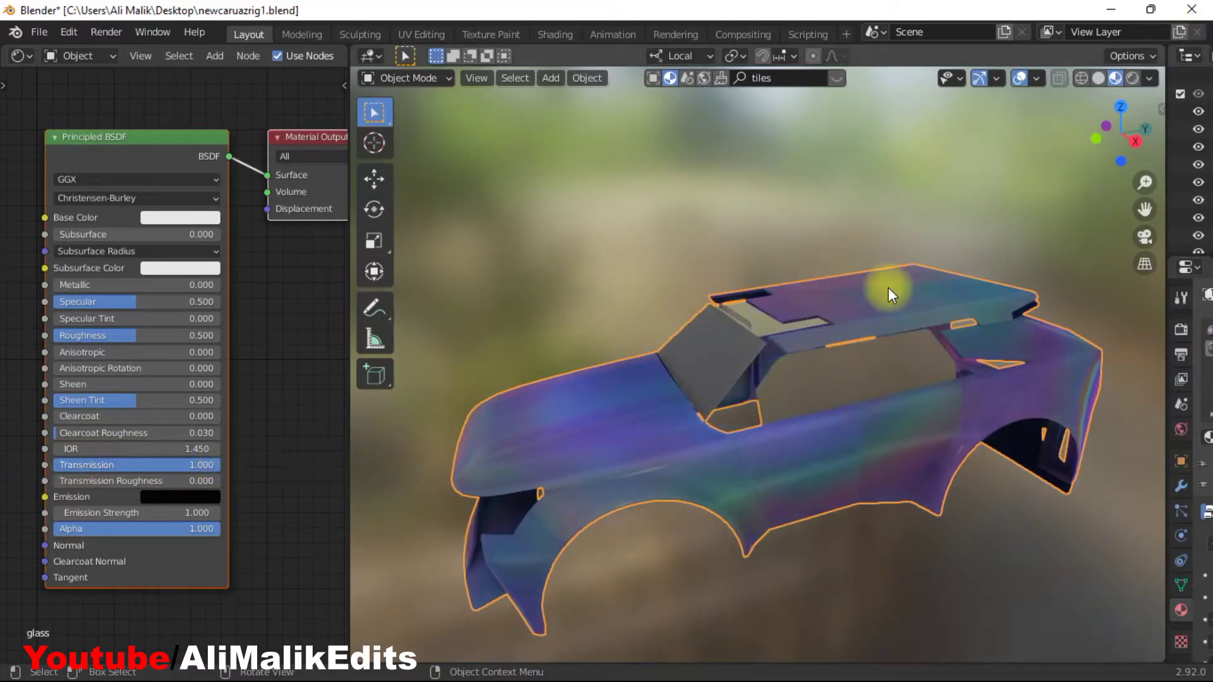
{"action": "mouse_move", "coordinate": [1138, 119]}
{"action": "left_mouse_down"}
{"action": "mouse_move", "coordinate": [626, 83]}
{"action": "mouse_move", "coordinate": [1171, 111]}
{"action": "left_mouse_up"}
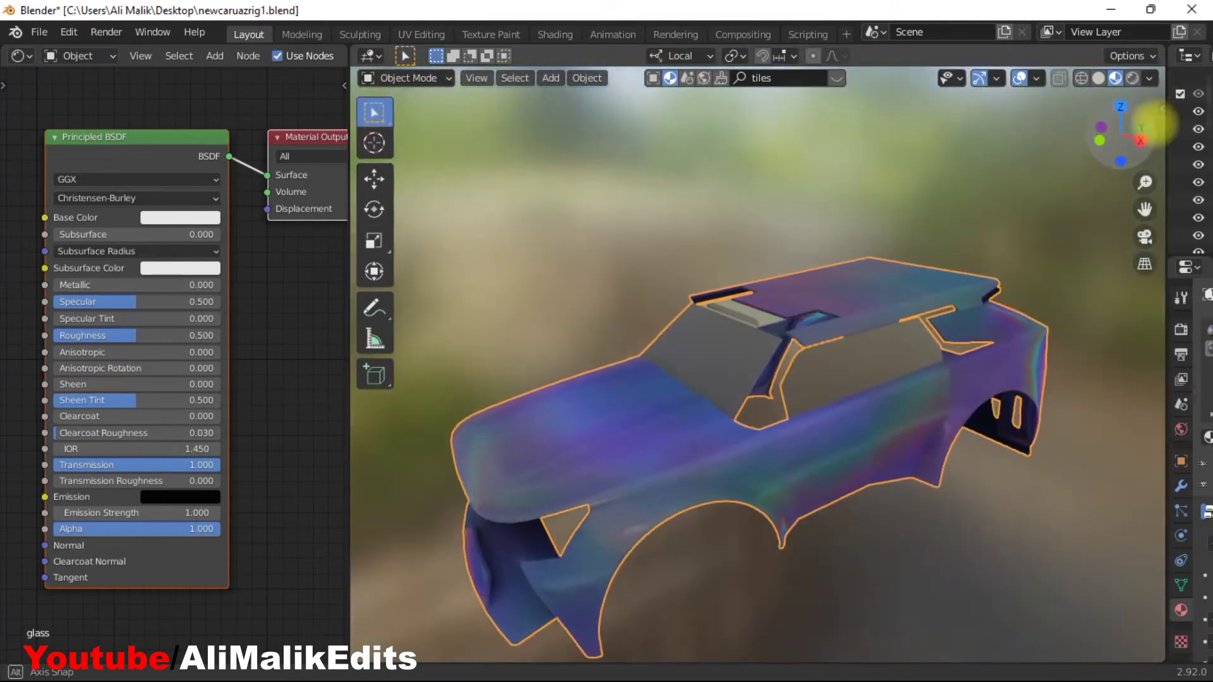
{"action": "left_click_drag", "start_coordinate": [1170, 112], "coordinate": [1011, 214]}
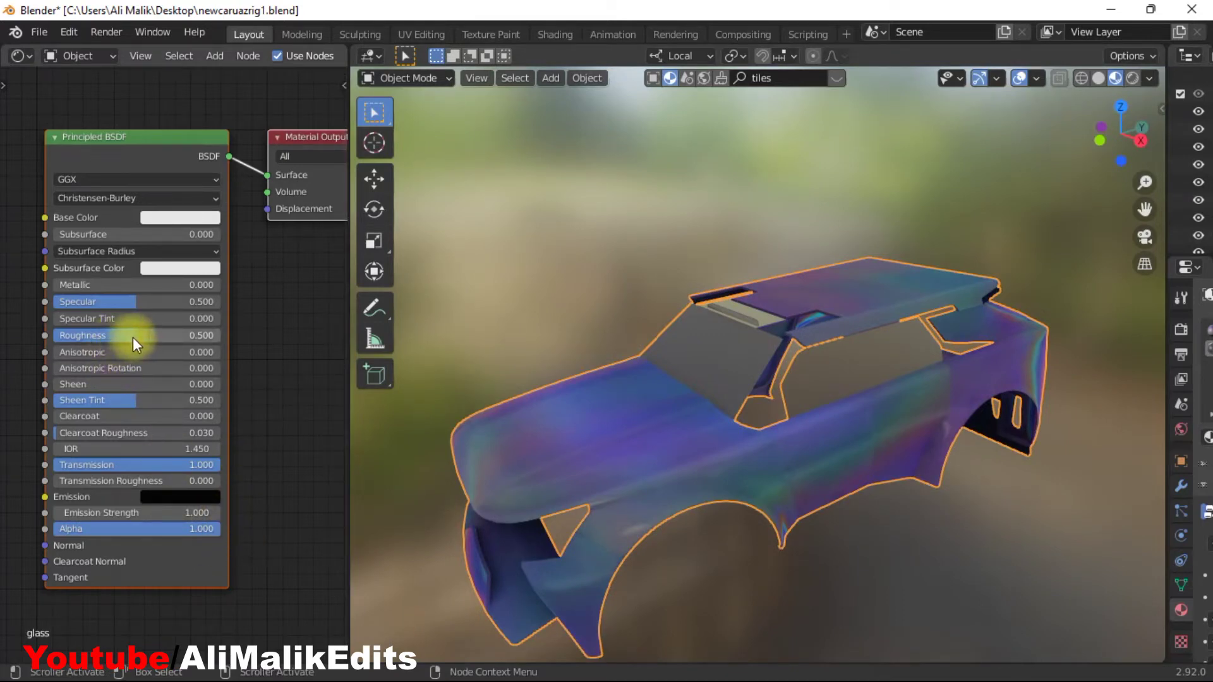
Step: Drag the glass Roughness down to 0 and orbit around the car's side
{"action": "left_click_drag", "start_coordinate": [135, 335], "coordinate": [54, 333]}
{"action": "scroll", "coordinate": [719, 367], "scroll_direction": "up", "scroll_amount": 2}
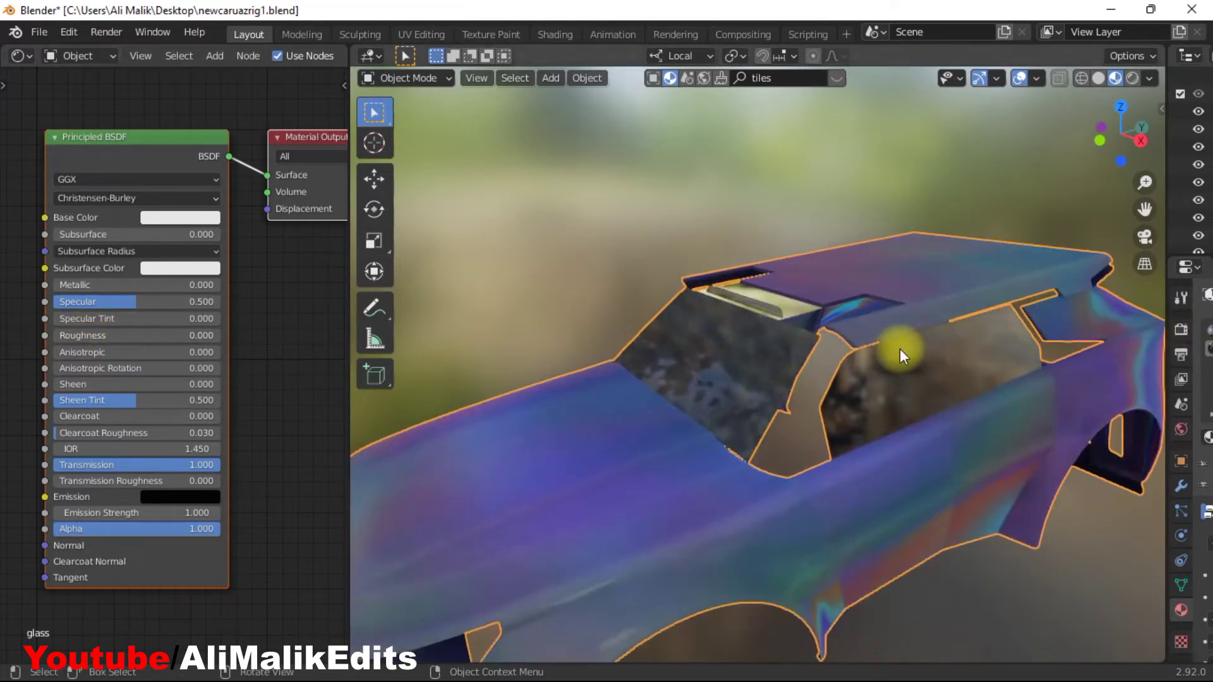
{"action": "mouse_move", "coordinate": [1097, 163]}
{"action": "left_mouse_down"}
{"action": "mouse_move", "coordinate": [939, 138]}
{"action": "mouse_move", "coordinate": [429, 123]}
{"action": "left_mouse_up"}
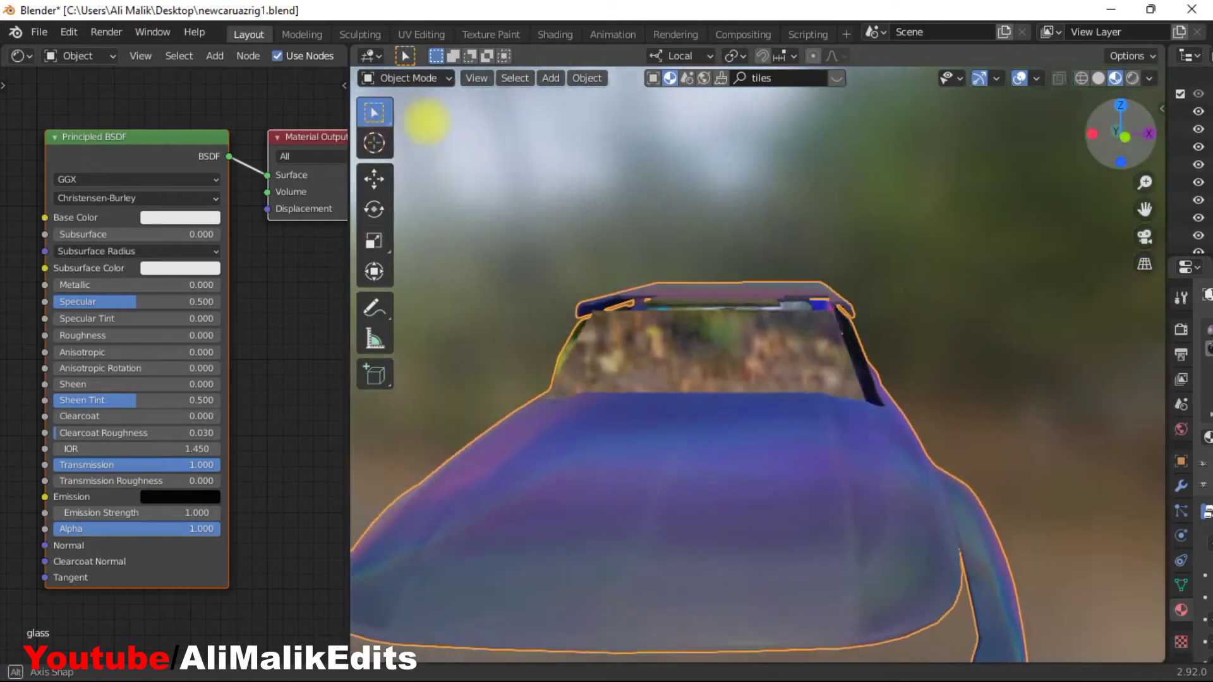
{"action": "mouse_move", "coordinate": [429, 124]}
{"action": "middle_mouse_down"}
{"action": "mouse_move", "coordinate": [670, 122]}
{"action": "mouse_move", "coordinate": [447, 141]}
{"action": "mouse_move", "coordinate": [575, 130]}
{"action": "mouse_move", "coordinate": [692, 480]}
{"action": "middle_mouse_up"}
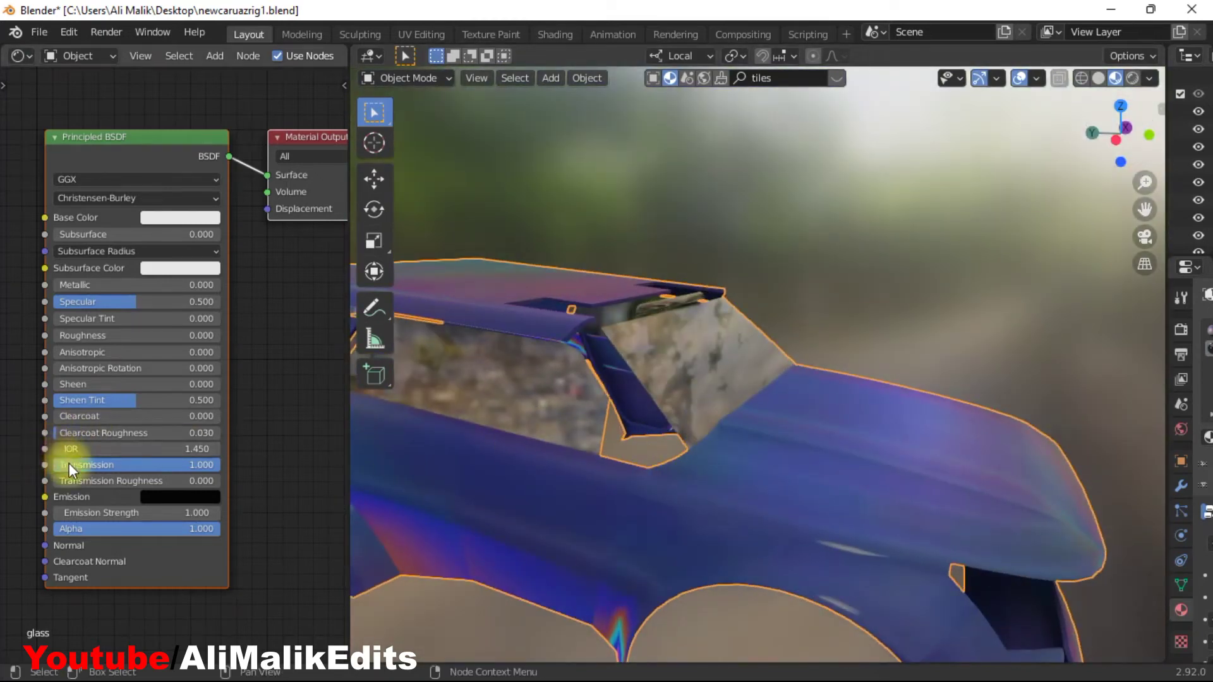
Step: Set Clearcoat to 1.0 with Clearcoat Roughness 0, then orbit the view
{"action": "mouse_move", "coordinate": [58, 438]}
{"action": "left_mouse_down"}
{"action": "mouse_move", "coordinate": [48, 429]}
{"action": "mouse_move", "coordinate": [89, 412]}
{"action": "mouse_move", "coordinate": [284, 422]}
{"action": "left_mouse_up"}
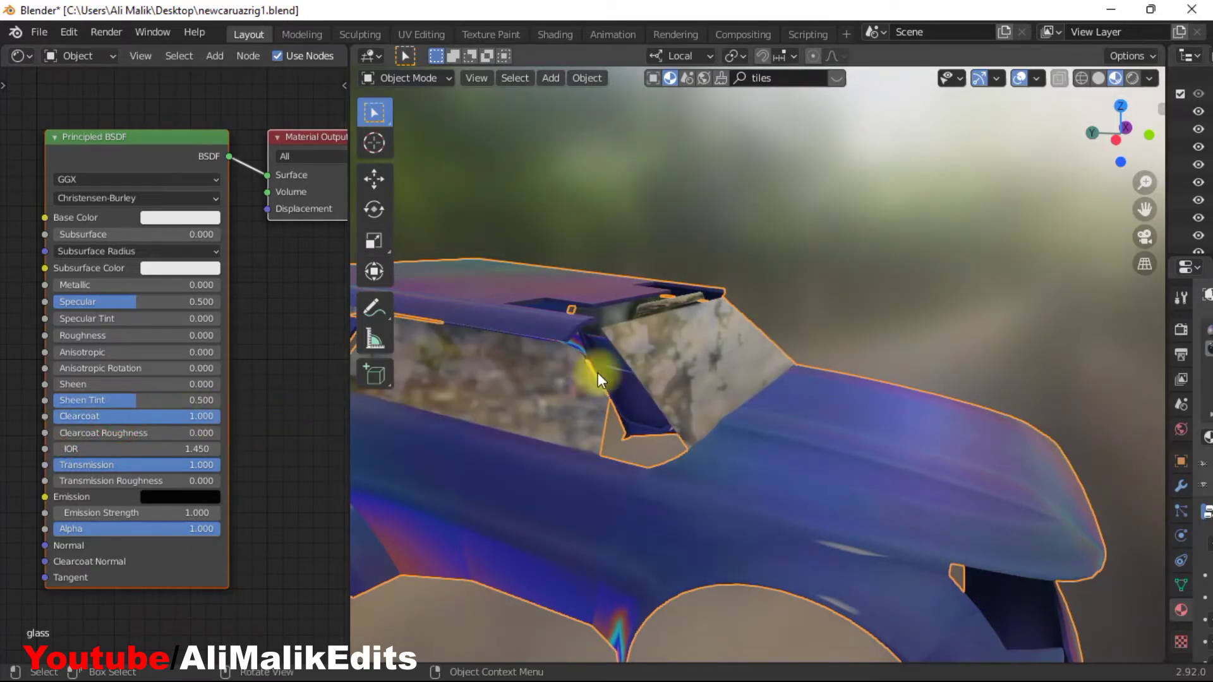
{"action": "mouse_move", "coordinate": [1114, 135]}
{"action": "left_mouse_down"}
{"action": "mouse_move", "coordinate": [968, 158]}
{"action": "mouse_move", "coordinate": [781, 135]}
{"action": "mouse_move", "coordinate": [625, 349]}
{"action": "left_mouse_up"}
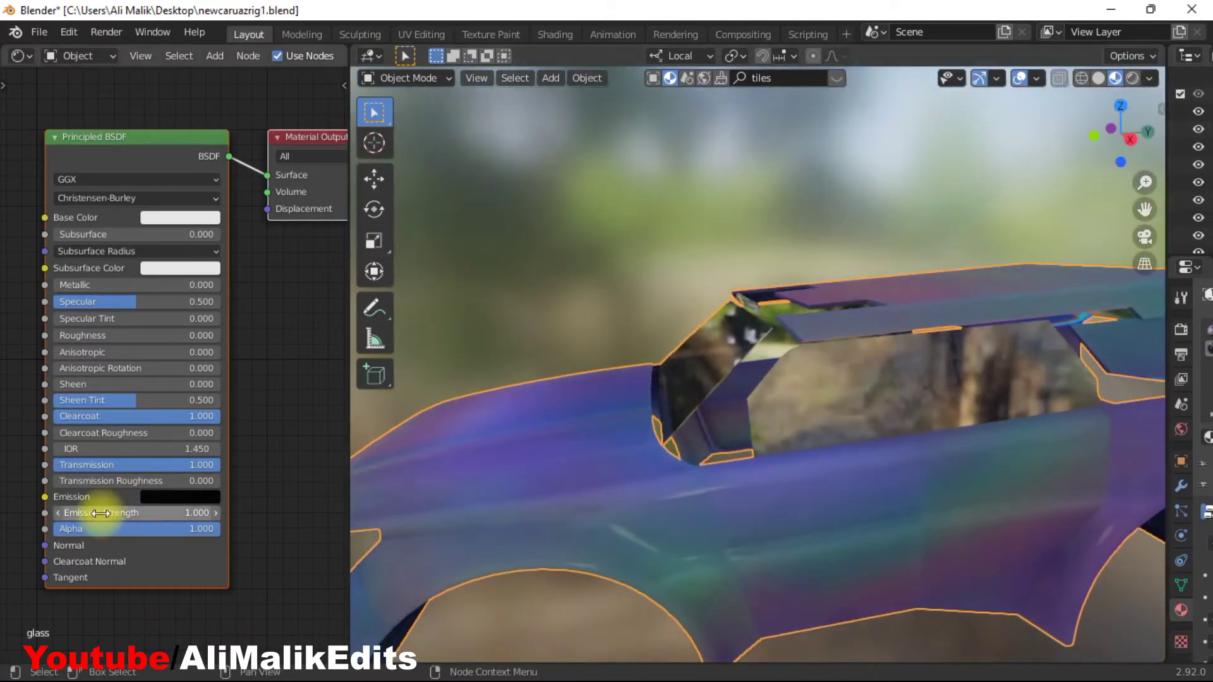
Step: Set the glass IOR to 1.500 and orbit to check the window refraction
{"action": "left_click_drag", "start_coordinate": [196, 448], "coordinate": [179, 448]}
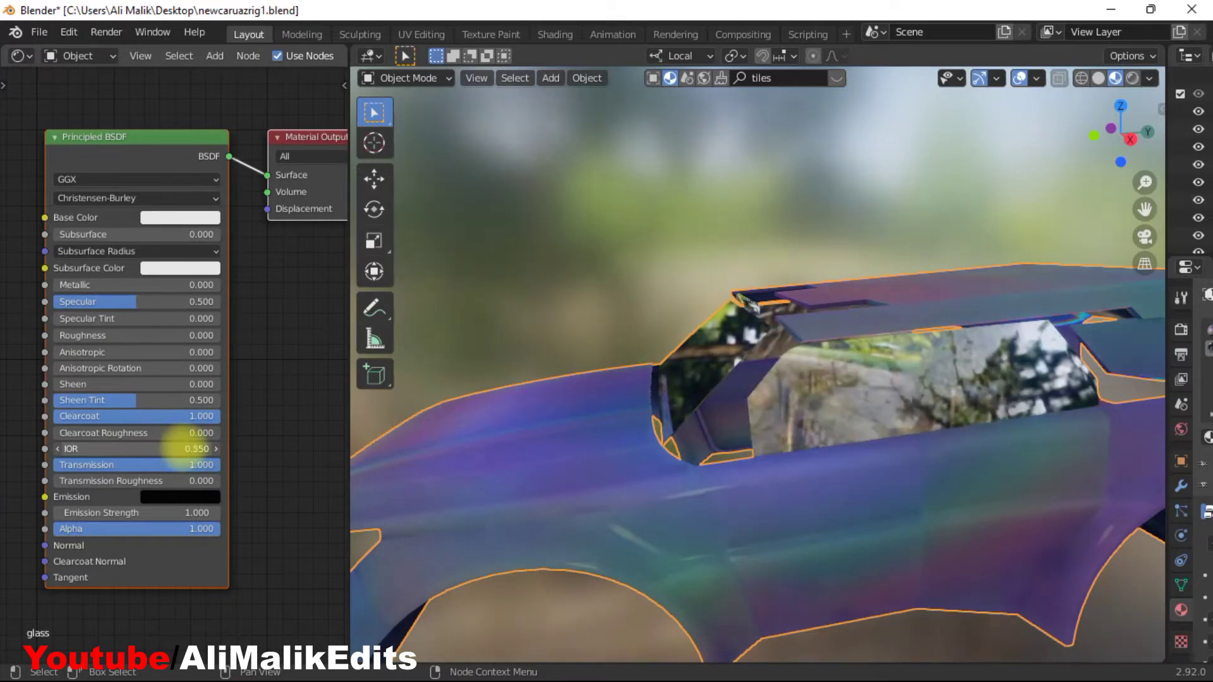
{"action": "left_click_drag", "start_coordinate": [178, 448], "coordinate": [183, 447]}
{"action": "type", "text": "1"}
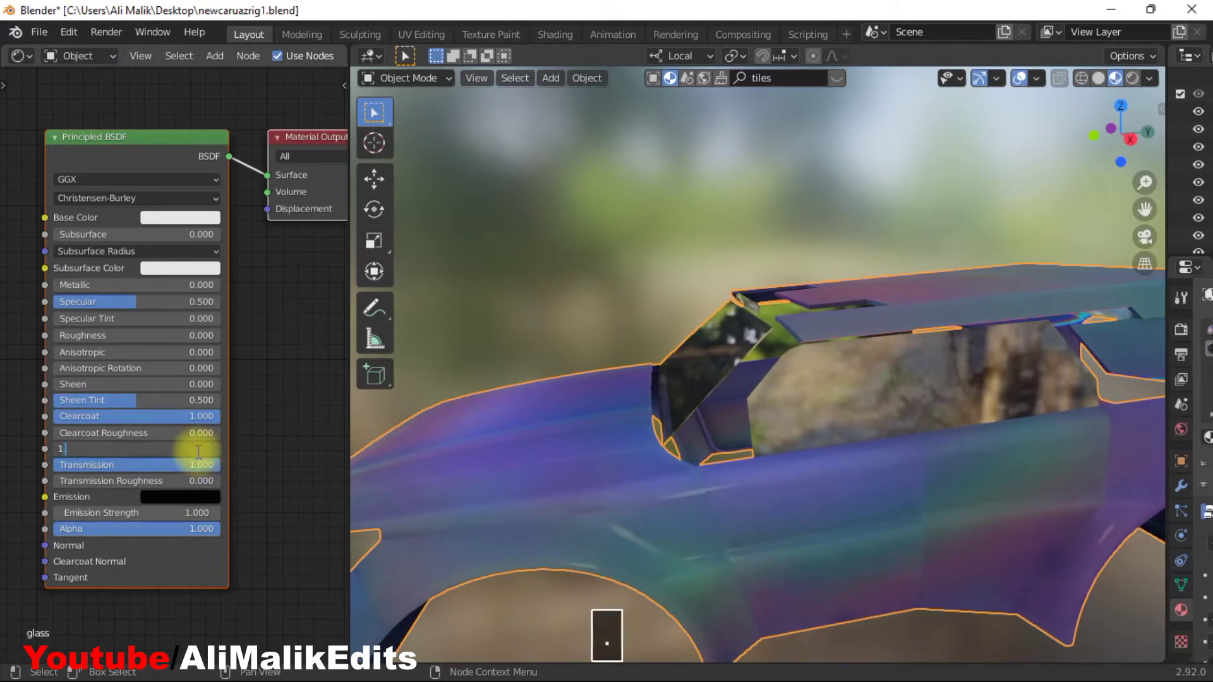
{"action": "type", "text": ".5"}
{"action": "key", "text": "Return"}
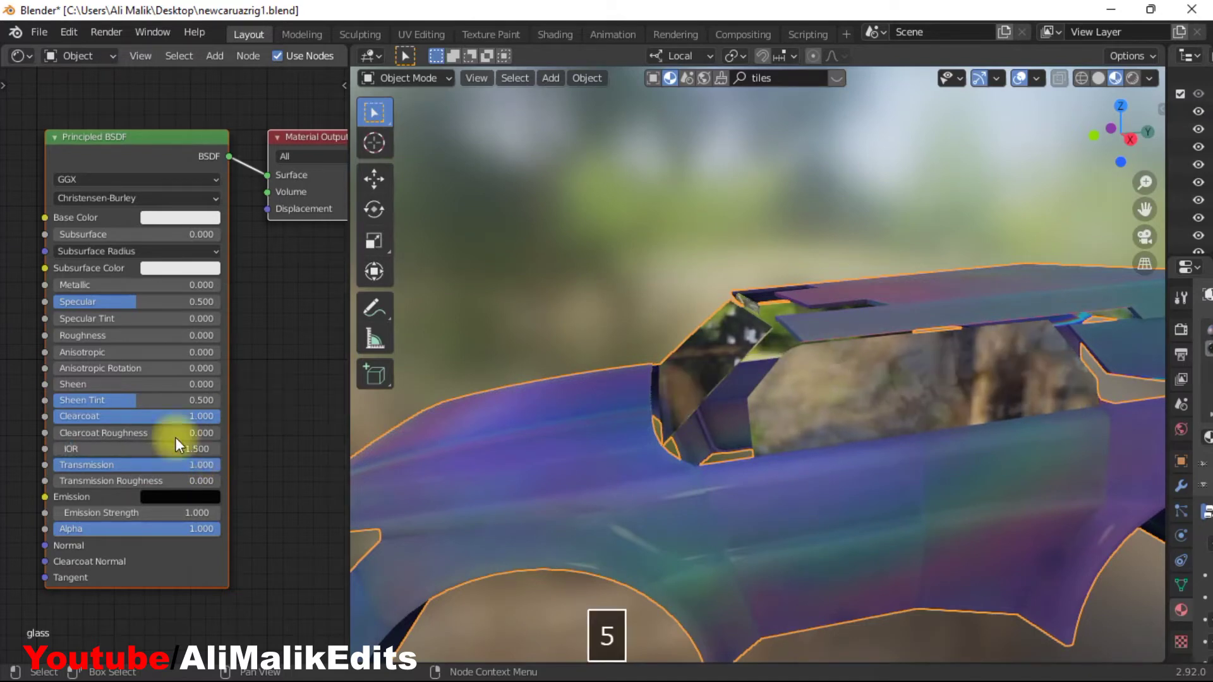
{"action": "left_click_drag", "start_coordinate": [1098, 128], "coordinate": [568, 435]}
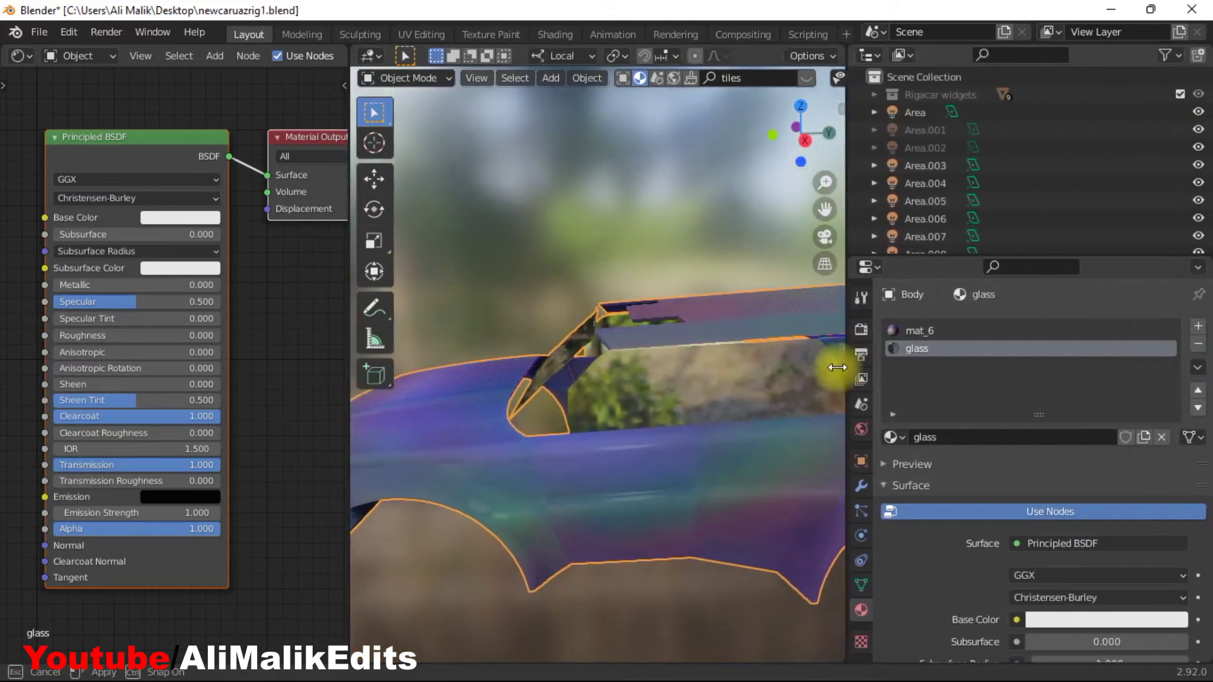
Step: Widen the Properties area, enable Eevee Screen Space Reflections, and return to the glass material
{"action": "left_click_drag", "start_coordinate": [1165, 357], "coordinate": [838, 360]}
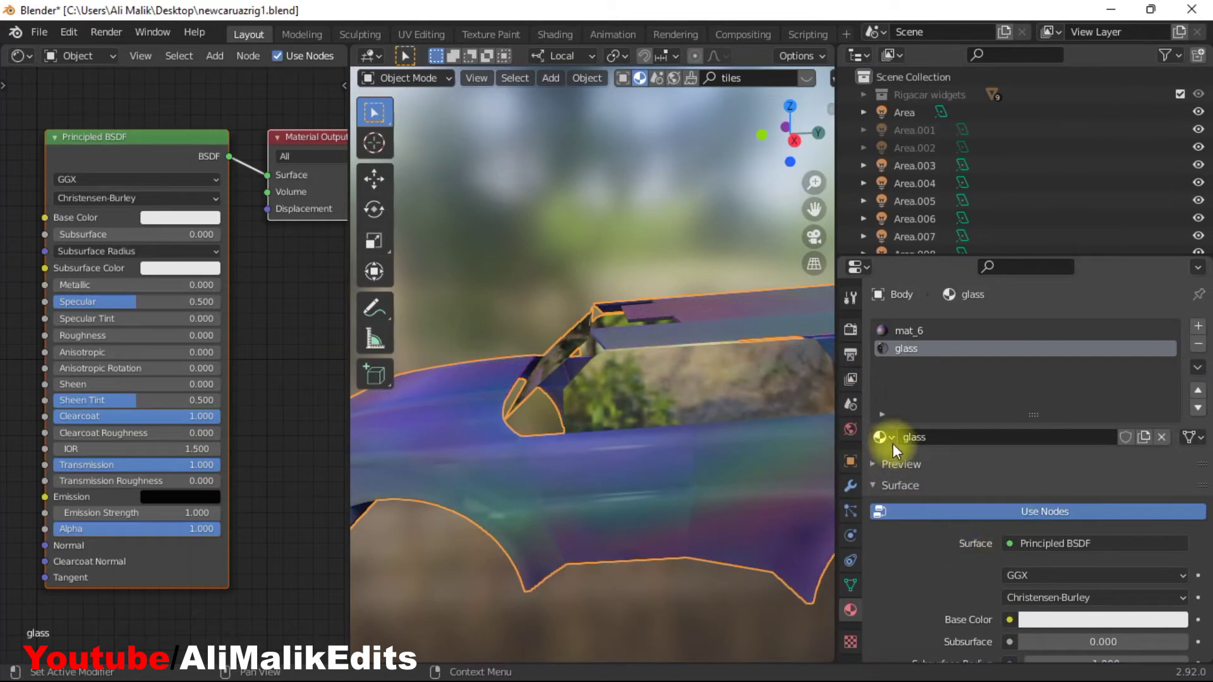
{"action": "left_click", "coordinate": [850, 328]}
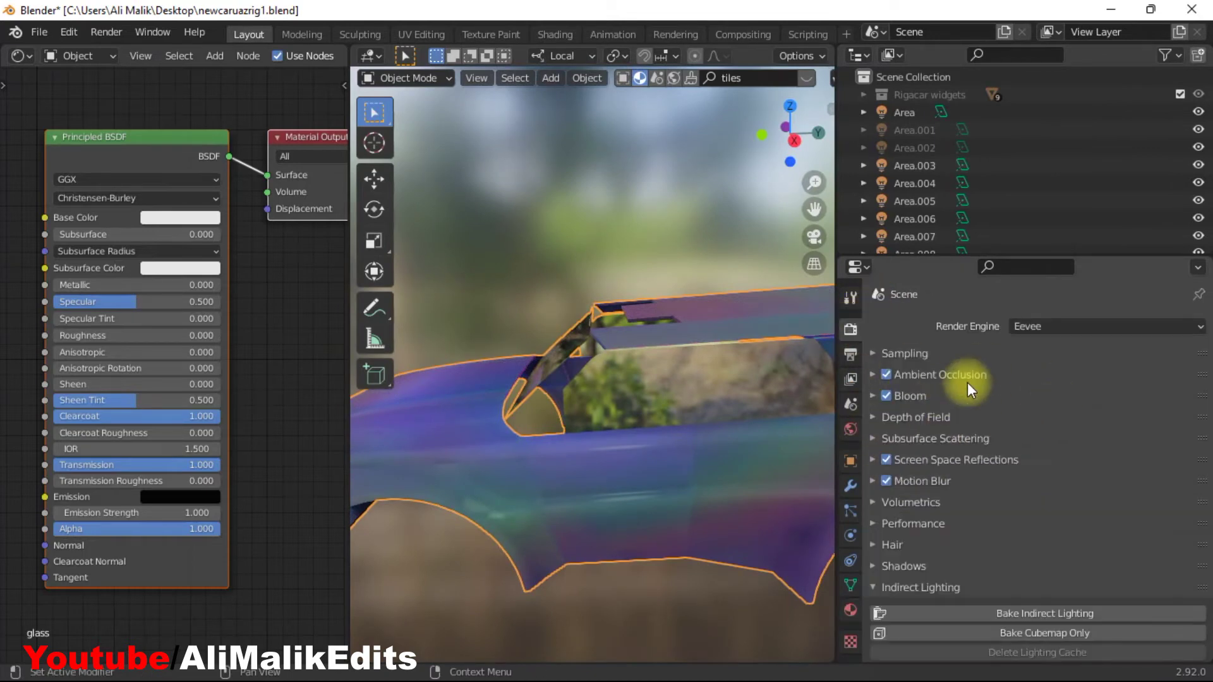
{"action": "left_click", "coordinate": [949, 459]}
{"action": "left_click", "coordinate": [887, 460]}
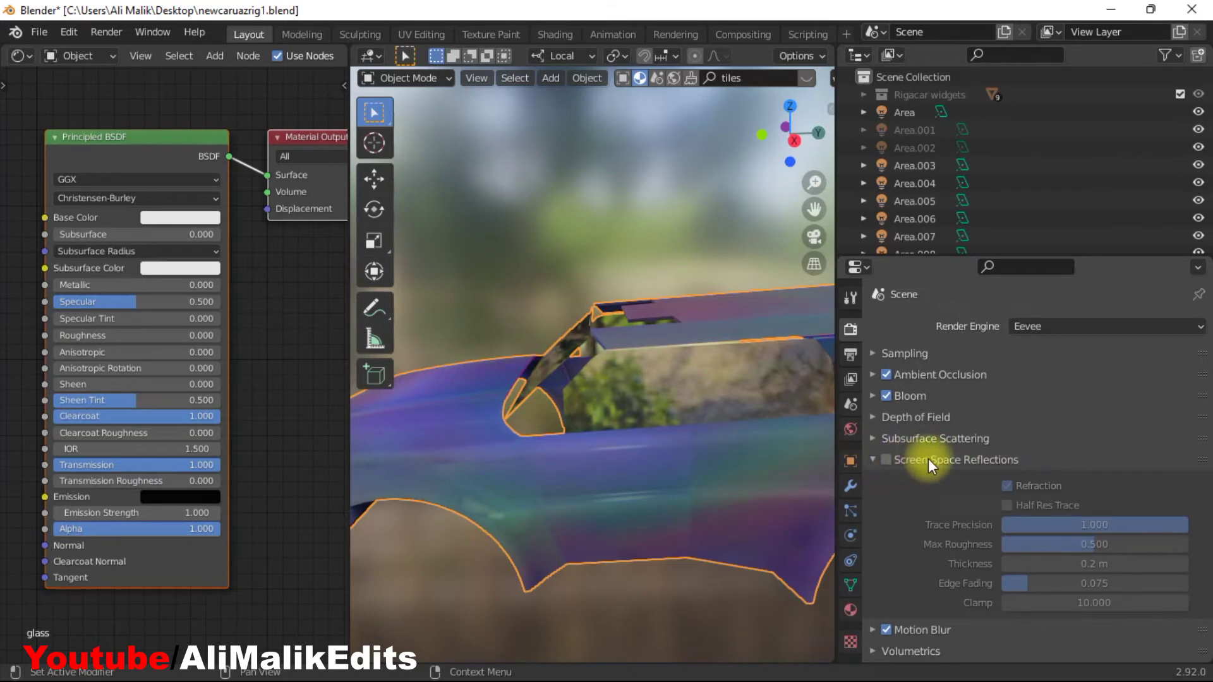
{"action": "left_click", "coordinate": [886, 460]}
{"action": "left_click", "coordinate": [873, 461]}
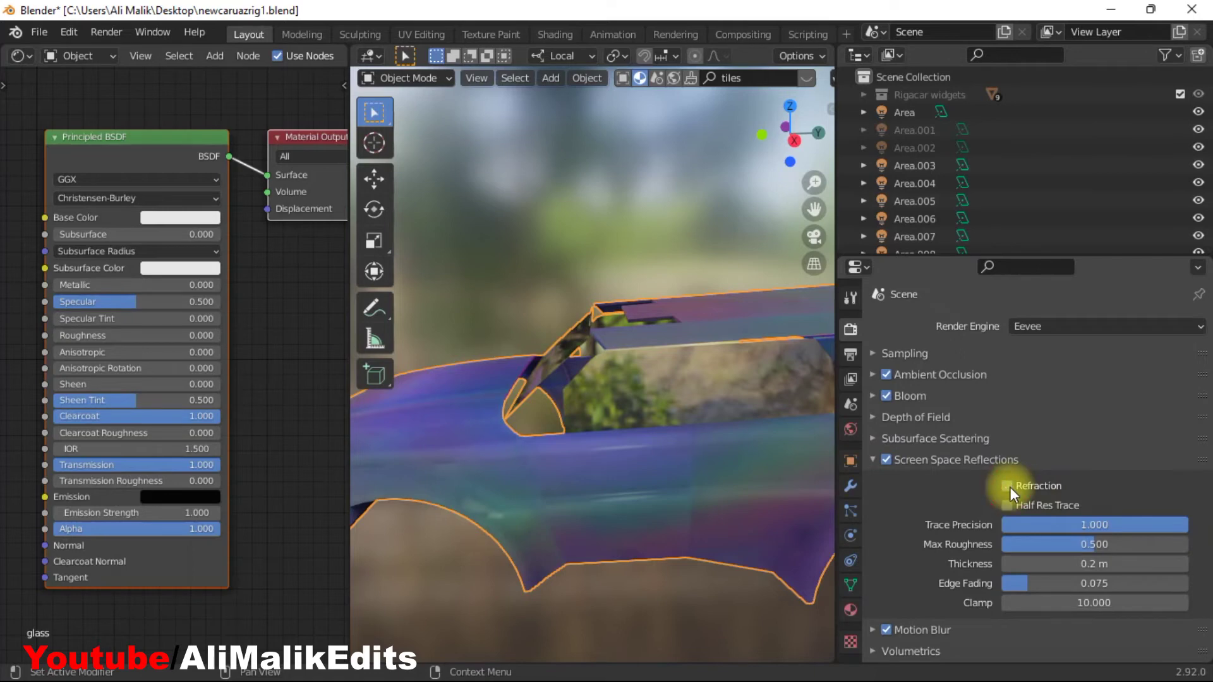
{"action": "left_click", "coordinate": [874, 460]}
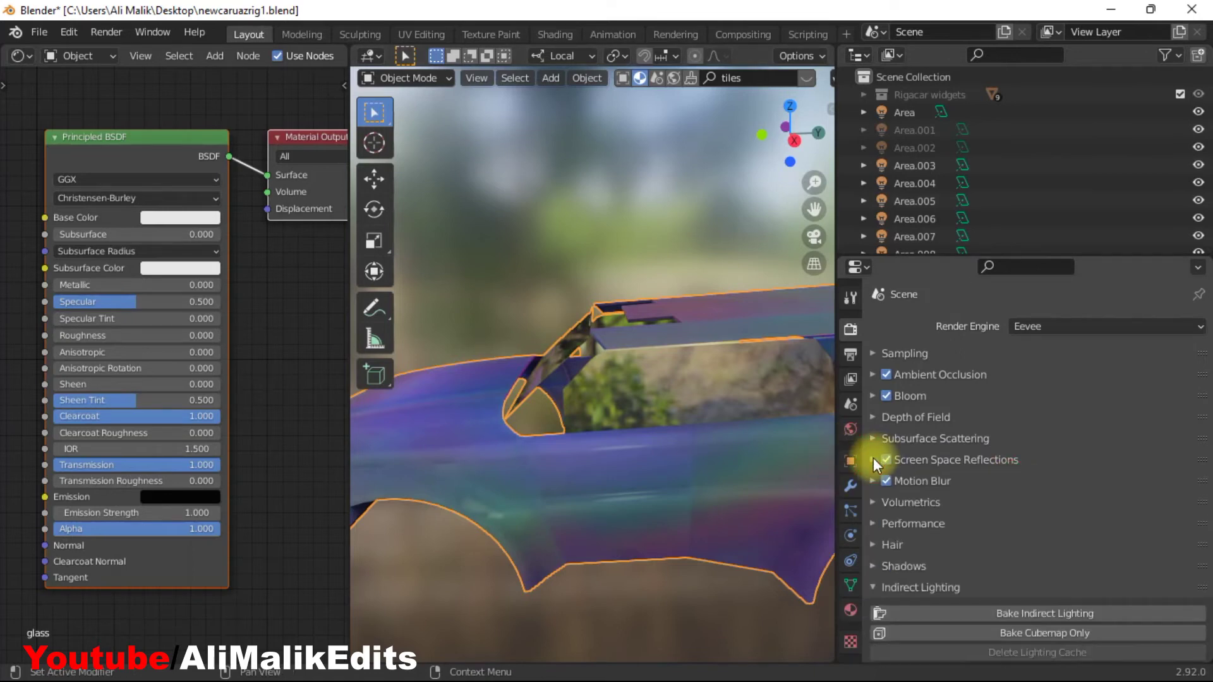
{"action": "left_click", "coordinate": [850, 612]}
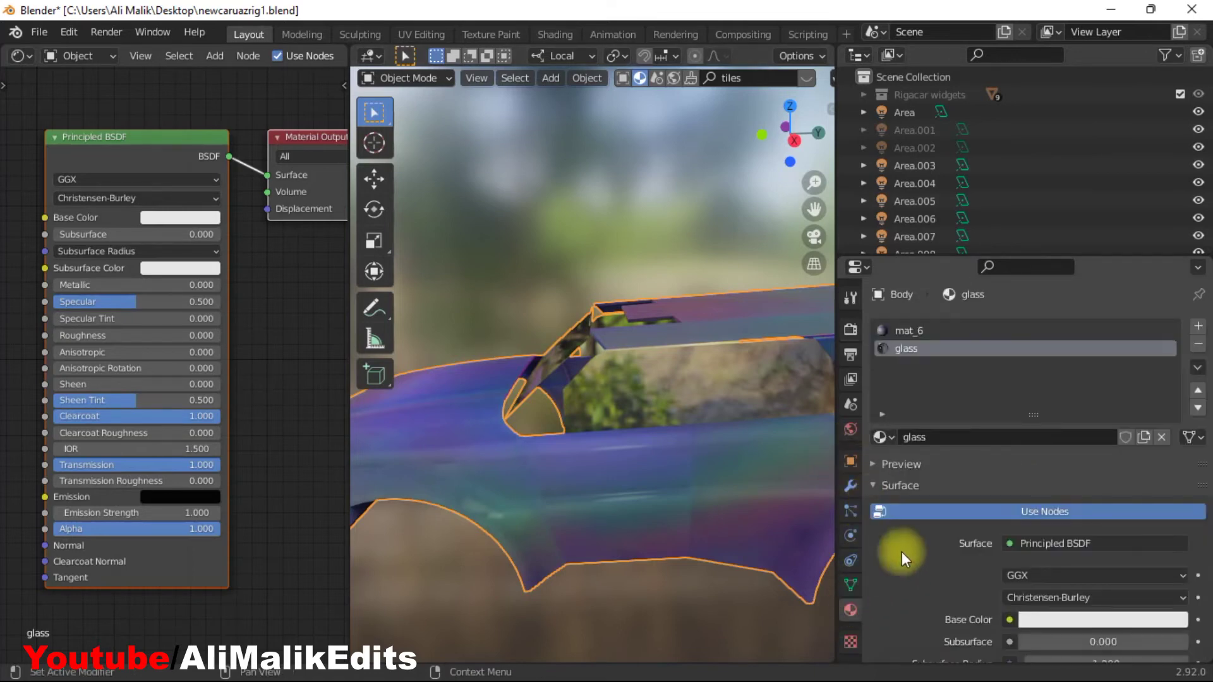
{"action": "scroll", "coordinate": [940, 542], "scroll_direction": "down", "scroll_amount": 5}
{"action": "scroll", "coordinate": [939, 542], "scroll_direction": "down", "scroll_amount": 4}
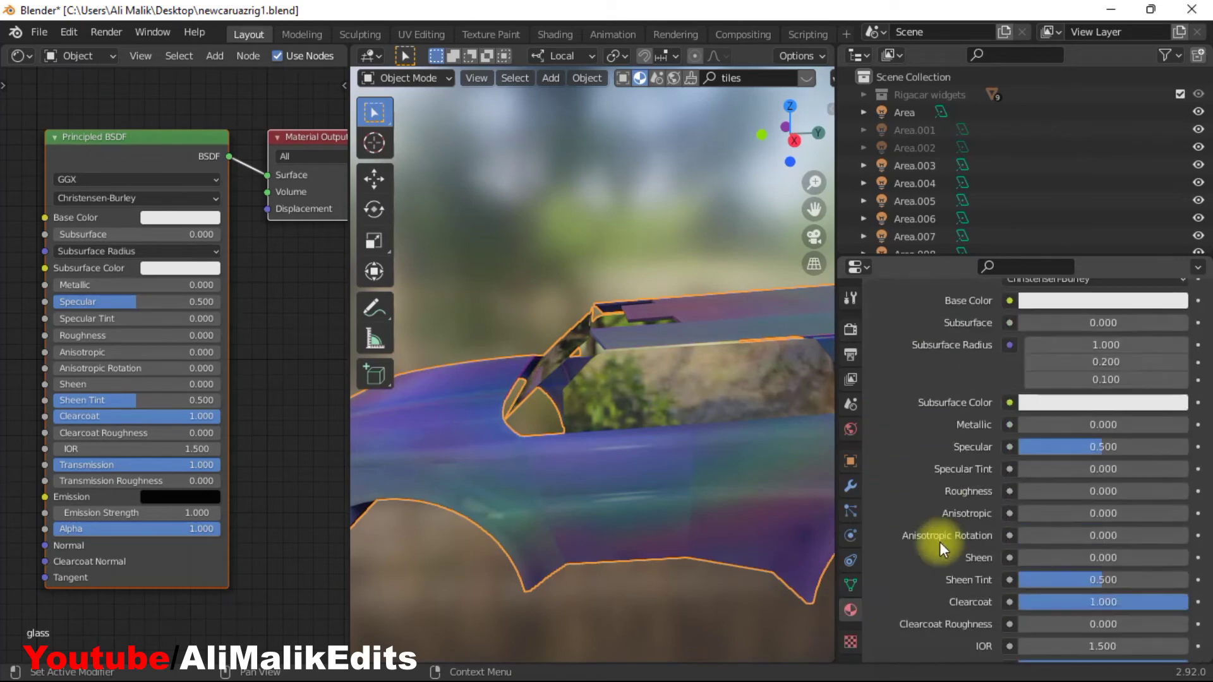
{"action": "scroll", "coordinate": [941, 541], "scroll_direction": "down", "scroll_amount": 5}
{"action": "scroll", "coordinate": [942, 542], "scroll_direction": "down", "scroll_amount": 5}
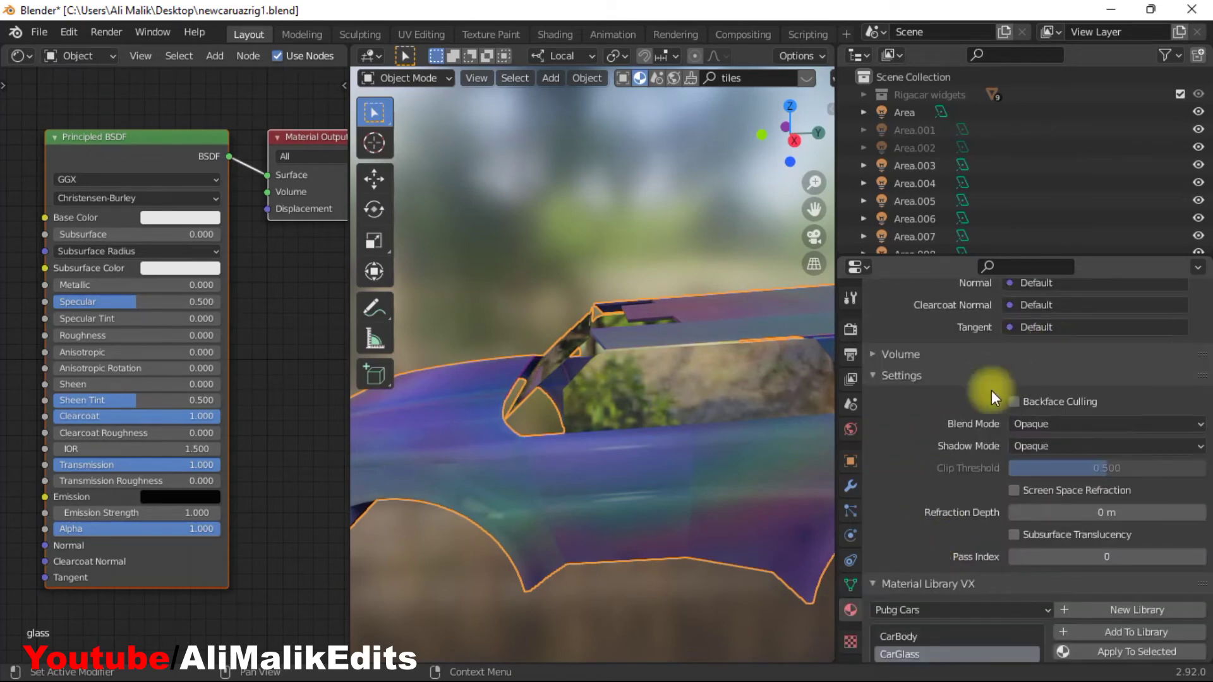
Step: Enable Screen Space Refraction on the glass material and orbit to look through the windows
{"action": "left_click", "coordinate": [1018, 492]}
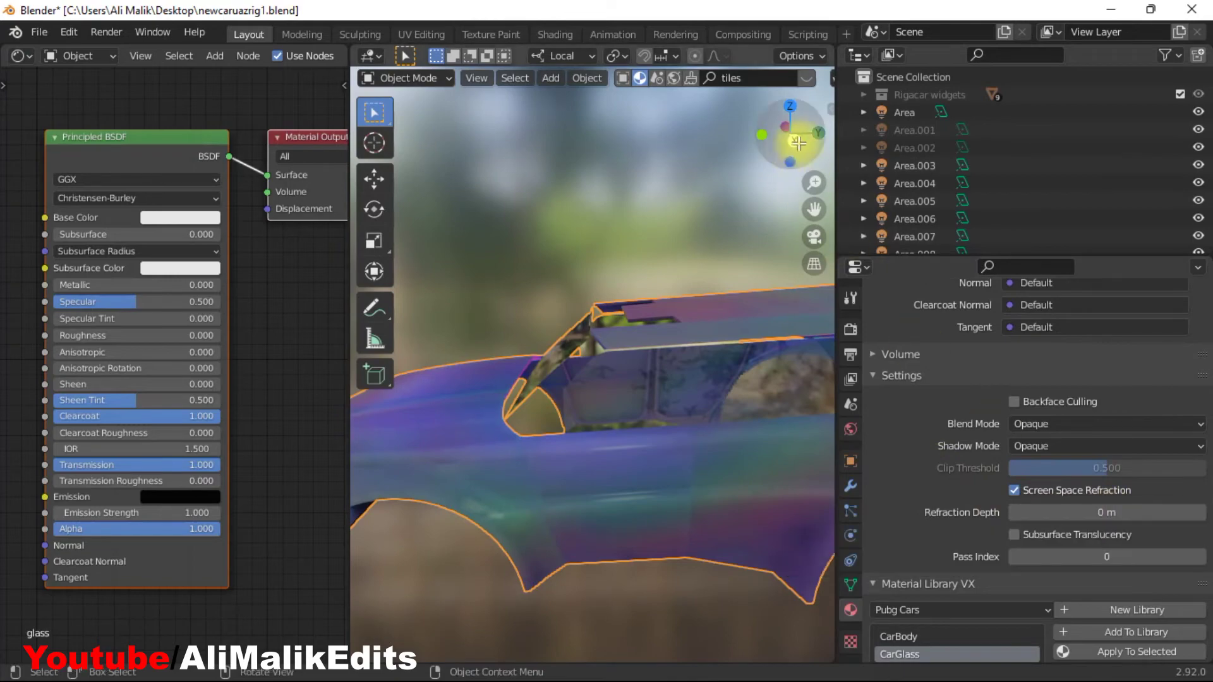
{"action": "left_click_drag", "start_coordinate": [798, 142], "coordinate": [758, 123]}
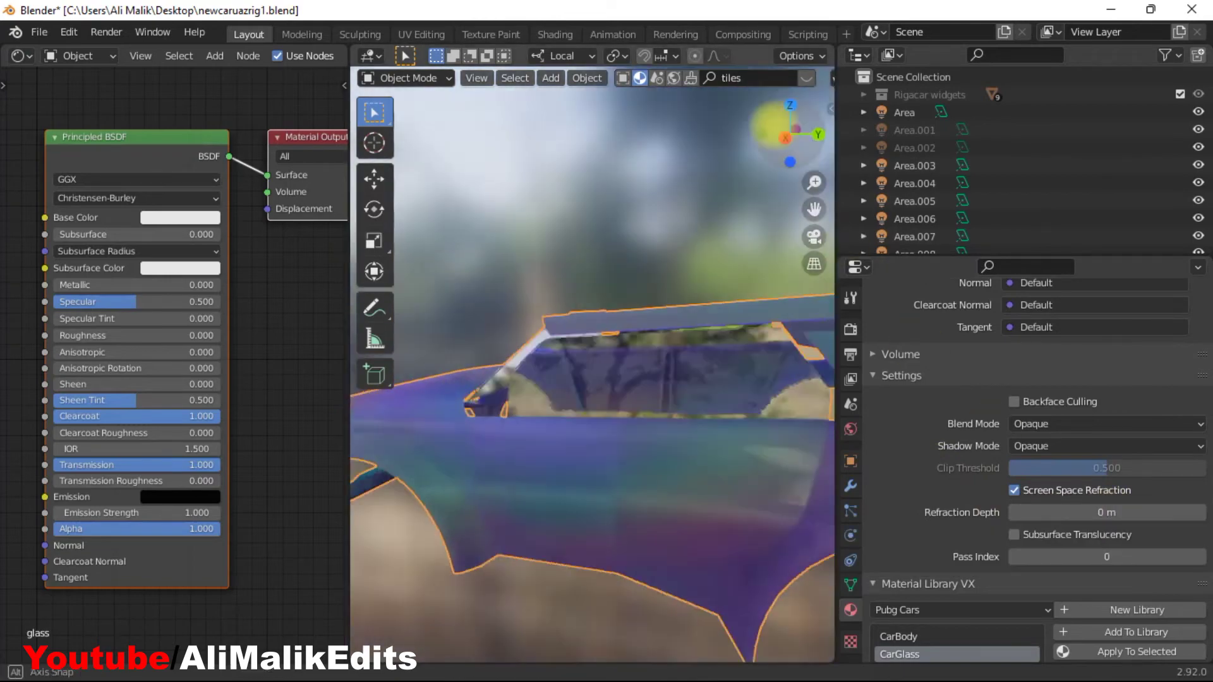
{"action": "mouse_move", "coordinate": [756, 123]}
{"action": "left_mouse_down"}
{"action": "mouse_move", "coordinate": [791, 121]}
{"action": "mouse_move", "coordinate": [801, 140]}
{"action": "mouse_move", "coordinate": [724, 142]}
{"action": "mouse_move", "coordinate": [769, 141]}
{"action": "left_mouse_up"}
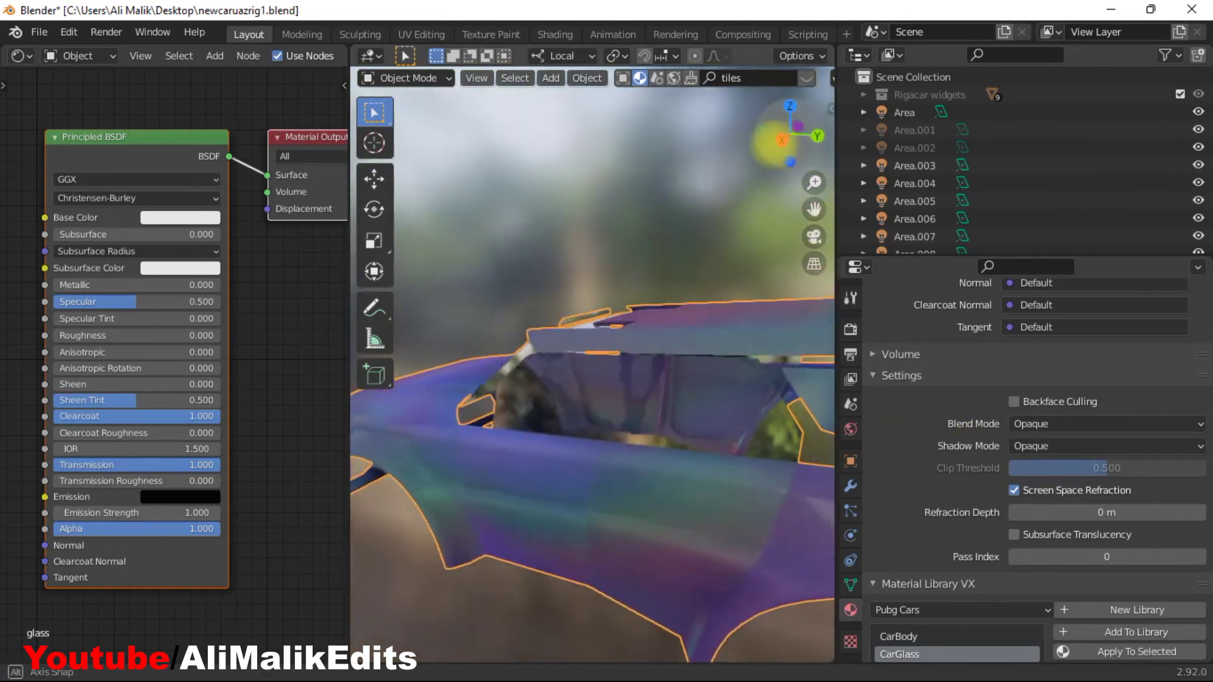
{"action": "left_click_drag", "start_coordinate": [771, 141], "coordinate": [787, 129]}
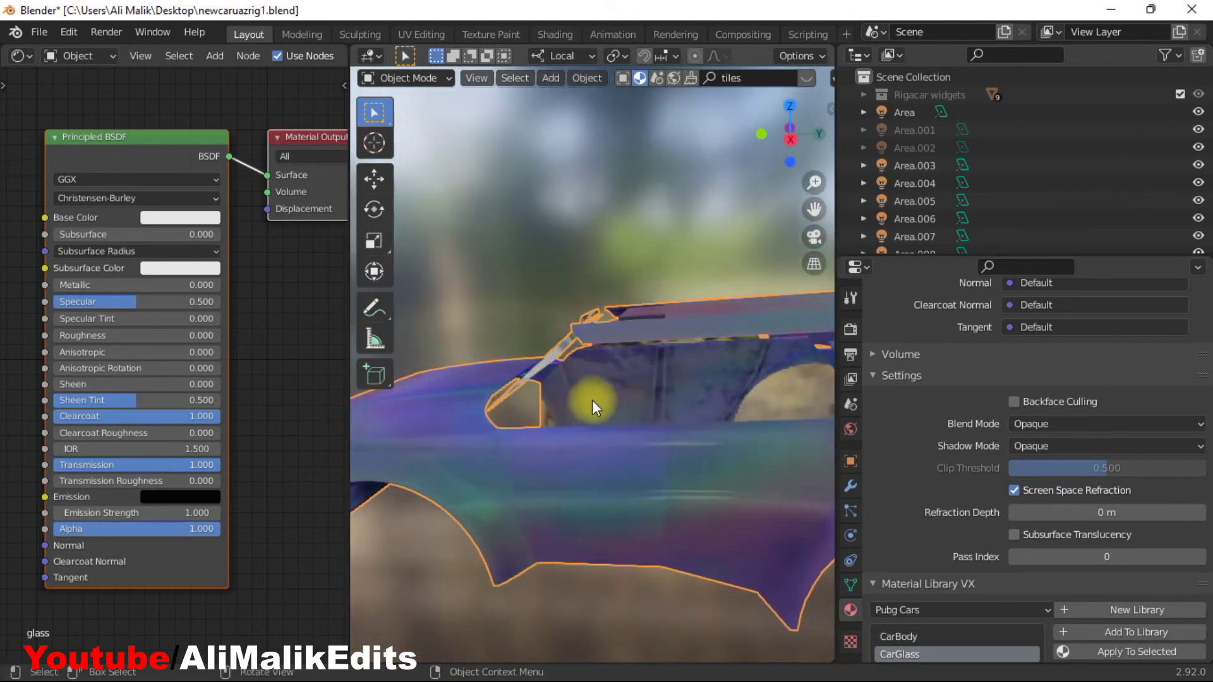
Step: Give the glass material a Refraction Depth of 0.01 m and view the car from the front
{"action": "left_click", "coordinate": [1103, 512]}
{"action": "type", "text": ".01"}
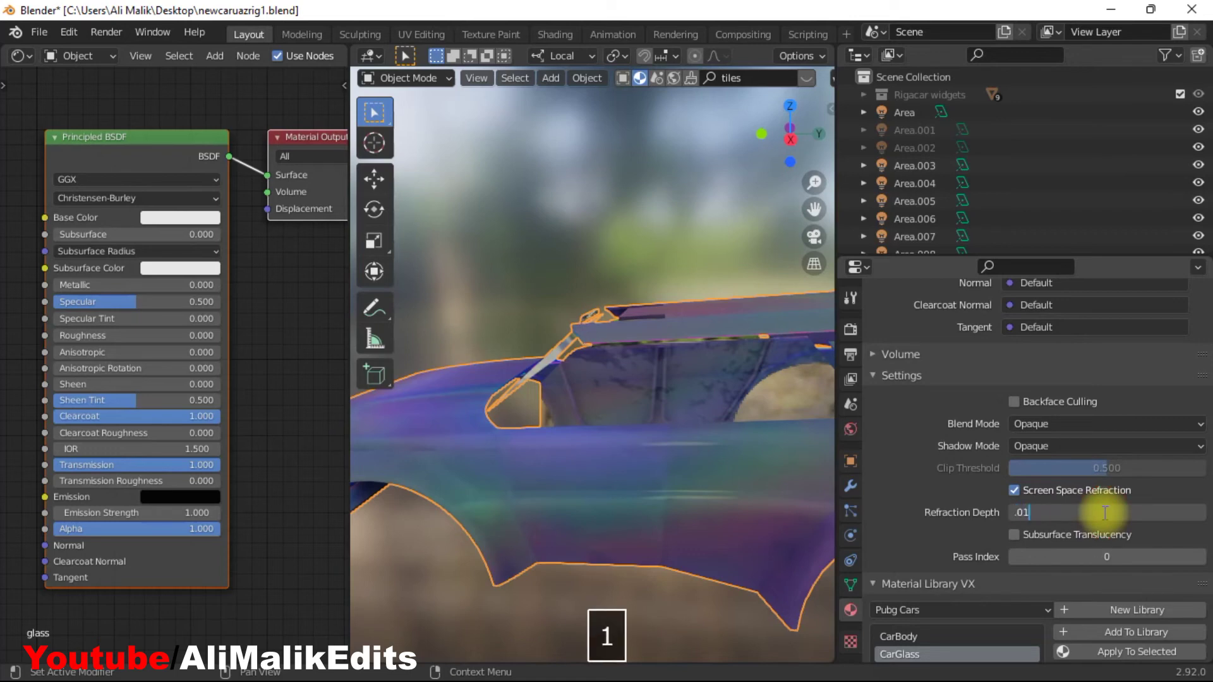
{"action": "key", "text": "Return"}
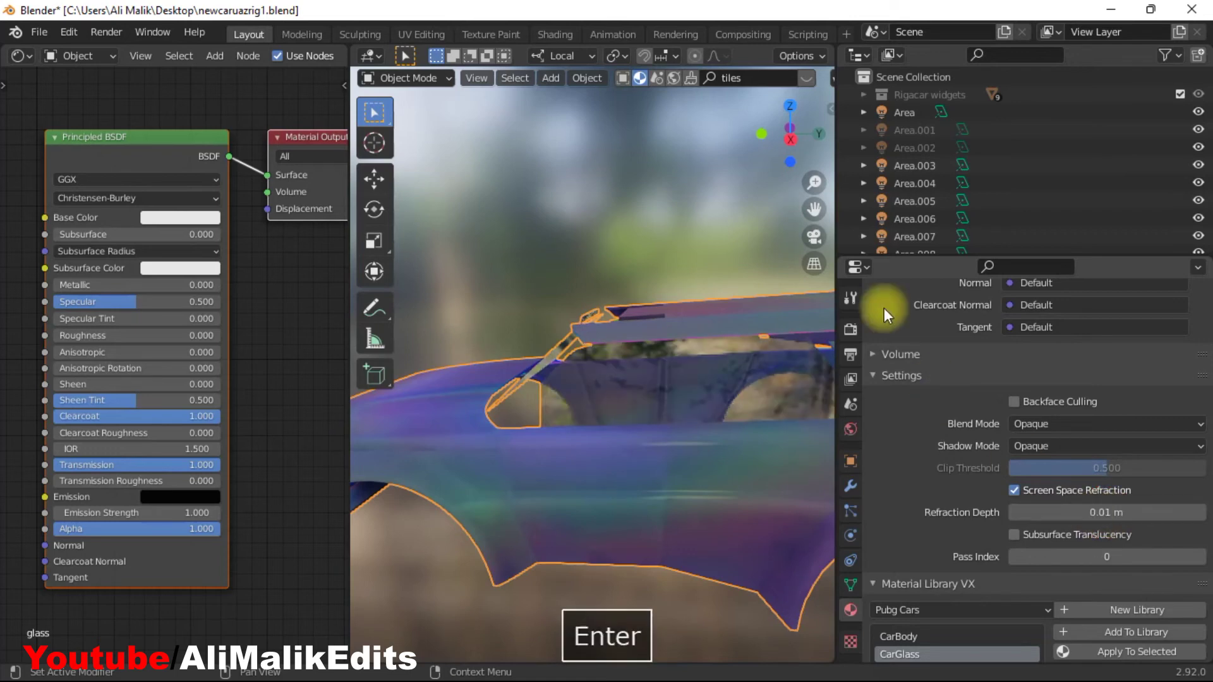
{"action": "middle_click_drag", "start_coordinate": [812, 123], "coordinate": [664, 133]}
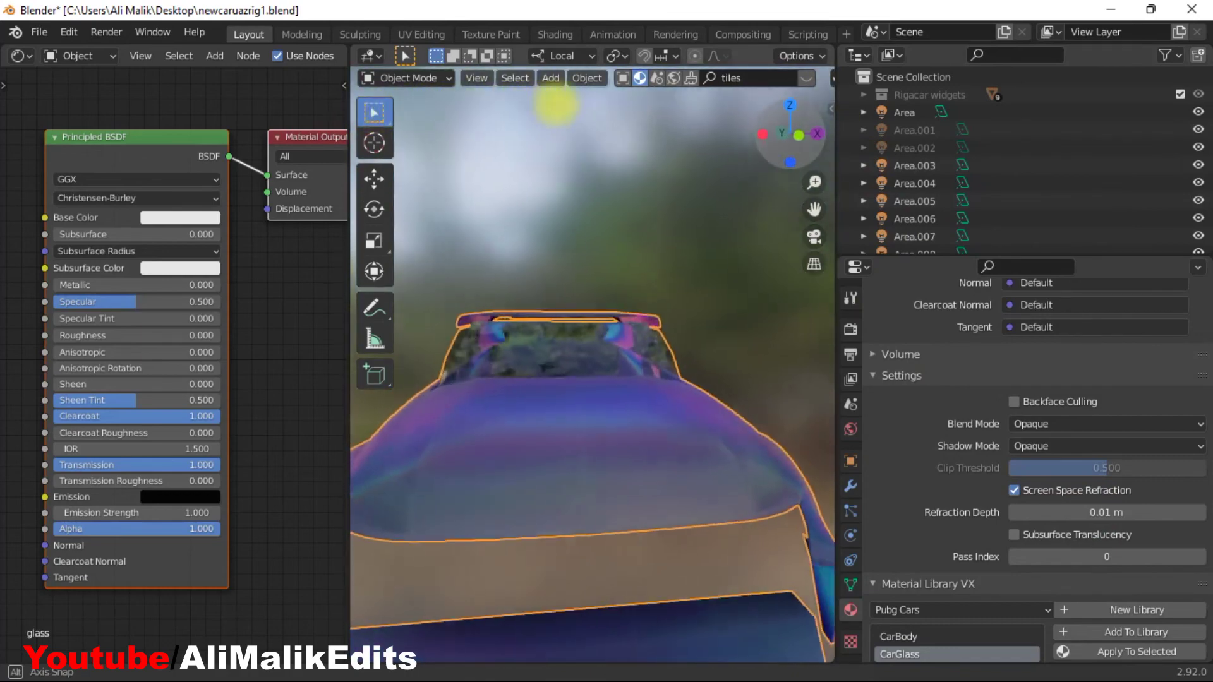
{"action": "scroll", "coordinate": [565, 345], "scroll_direction": "up", "scroll_amount": 5}
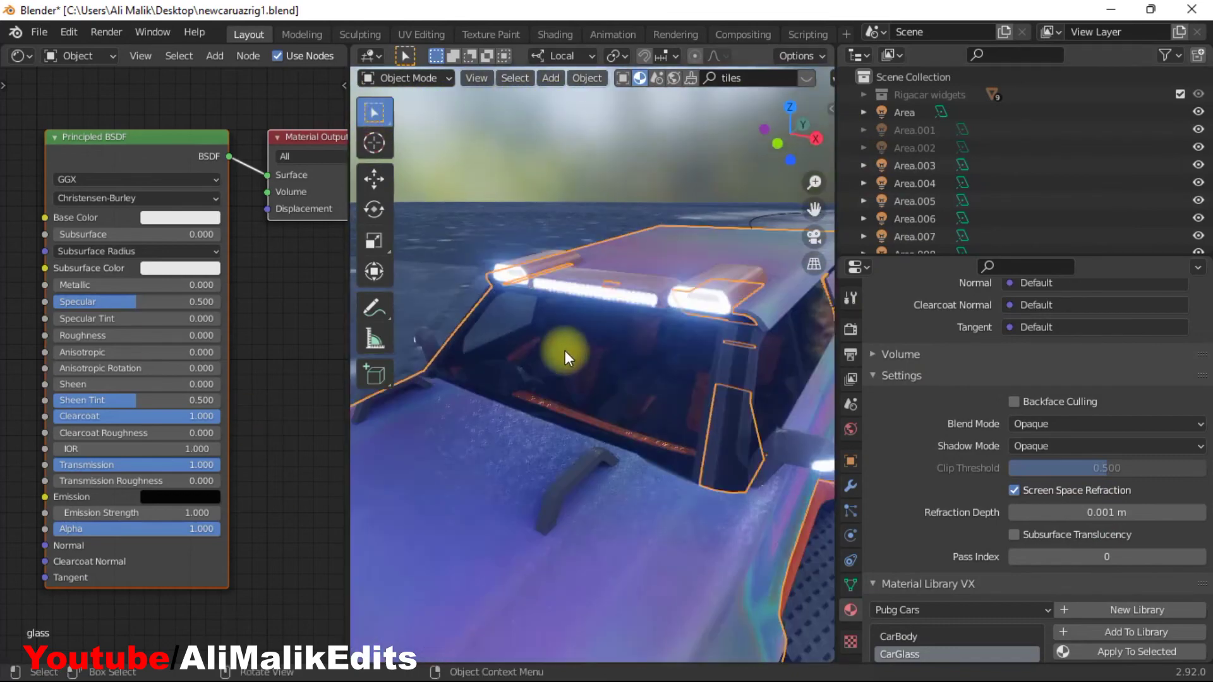
{"action": "scroll", "coordinate": [565, 351], "scroll_direction": "up", "scroll_amount": 2}
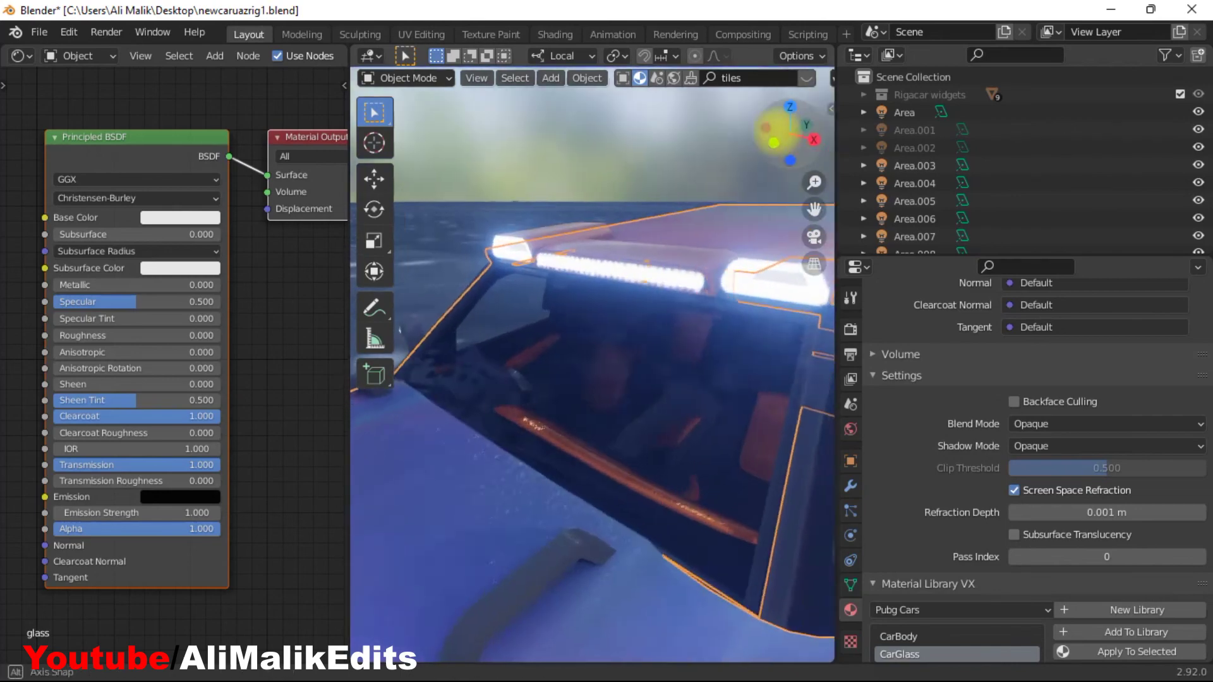